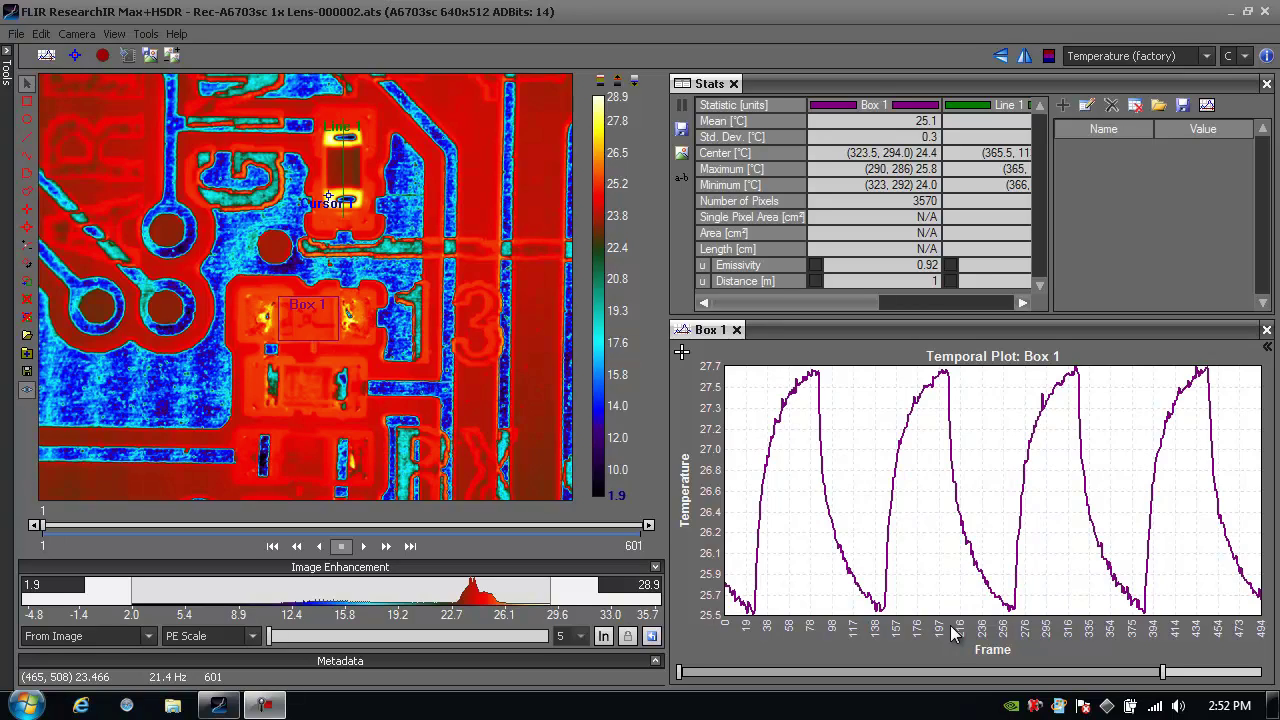
# - Check the image and Box 1 context menus, then expand the temporal plot's Follow, Plot vs Frame and Width settings
pyautogui.rightClick(441, 315)
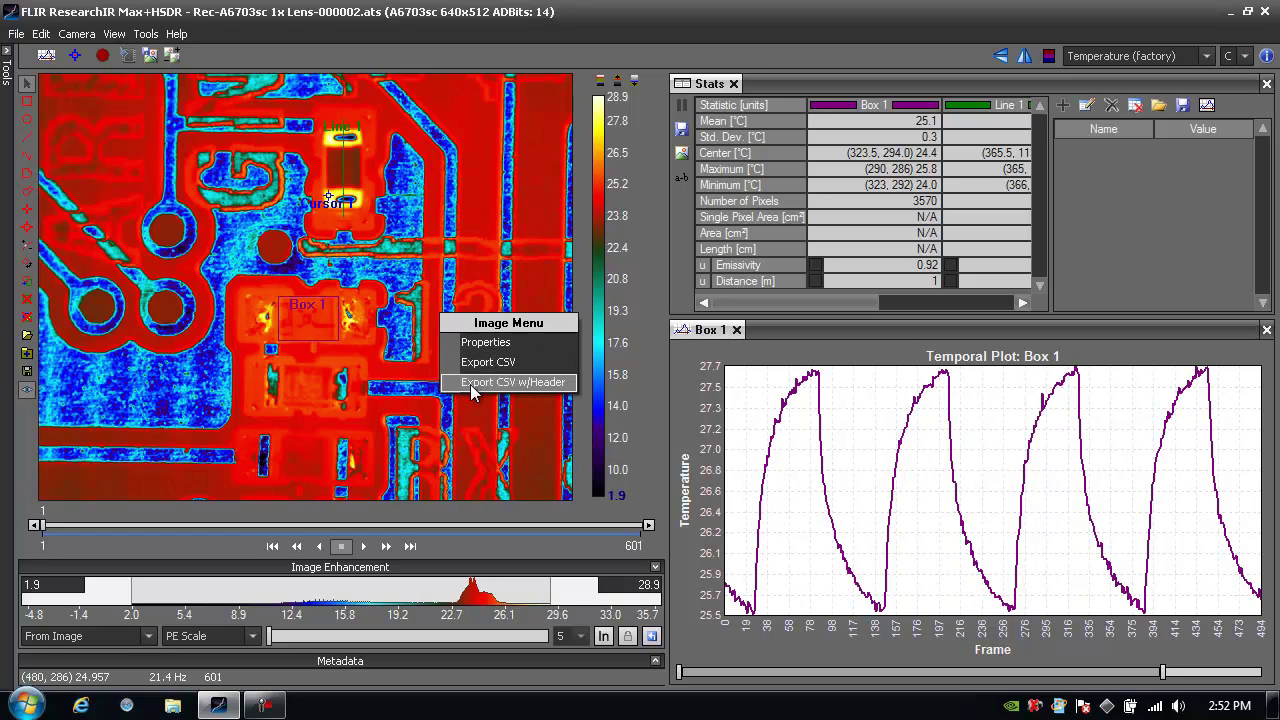
pyautogui.rightClick(322, 332)
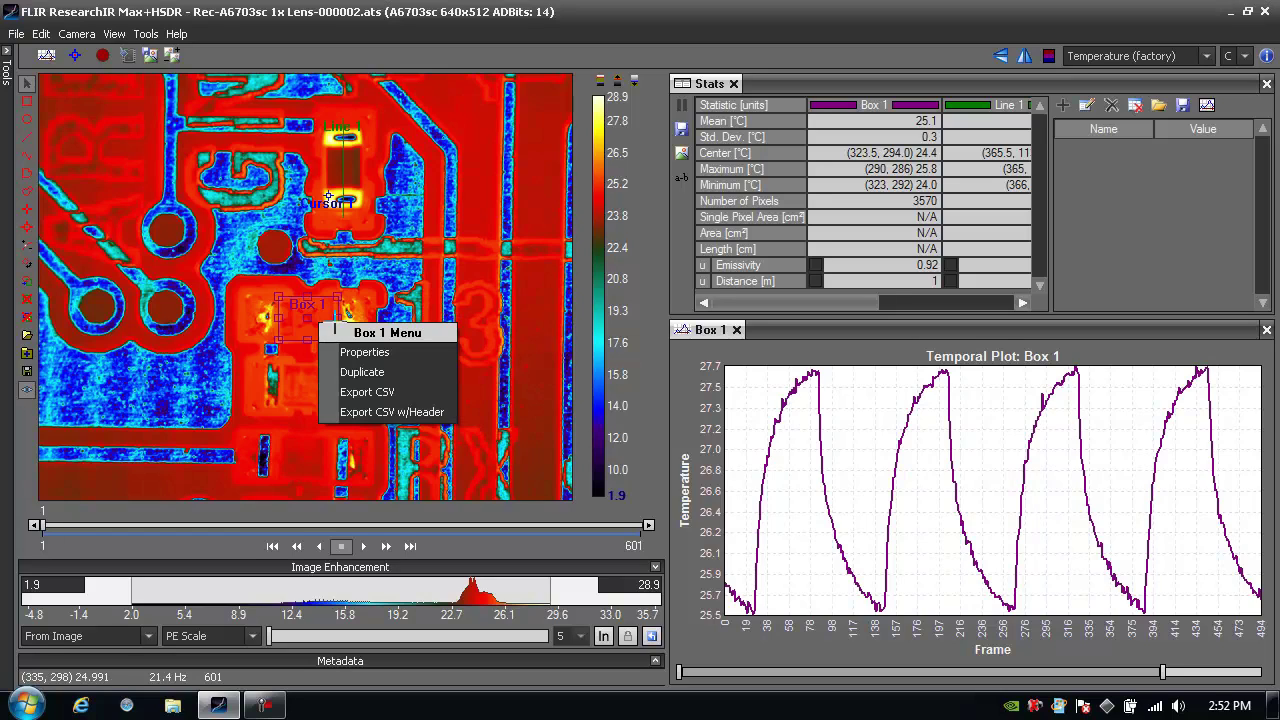
pyautogui.click(487, 322)
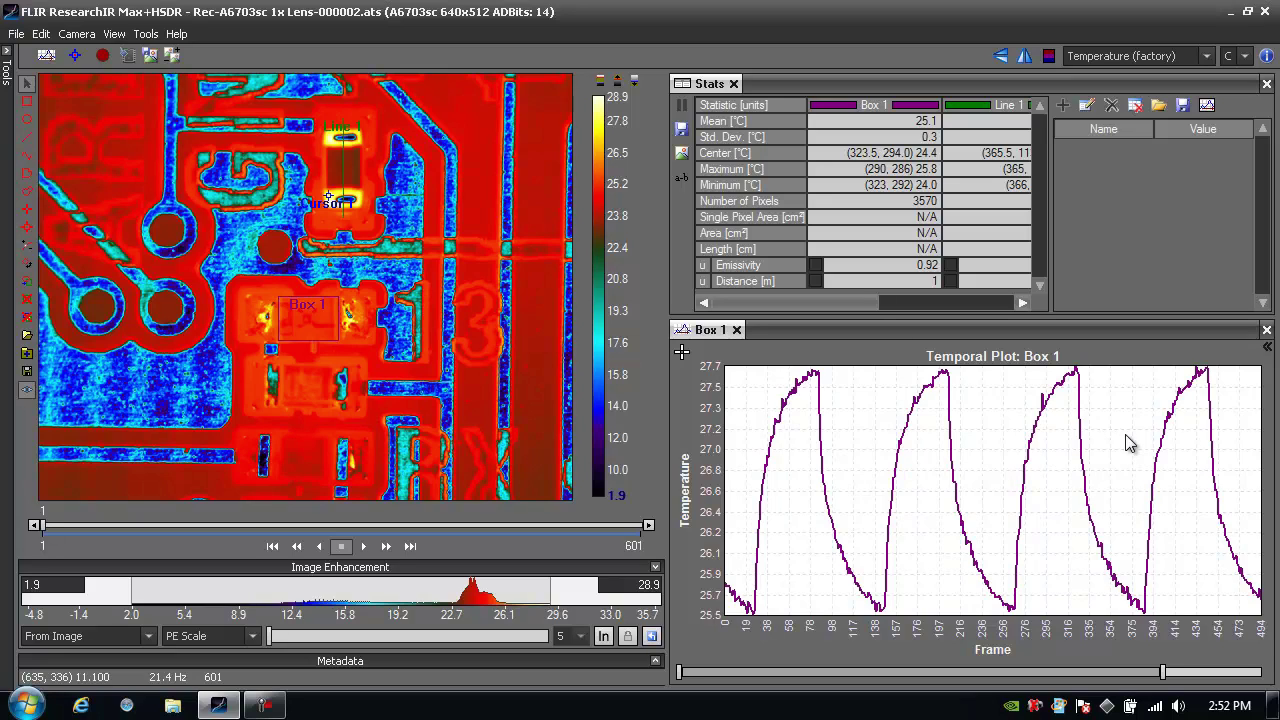
pyautogui.click(1267, 353)
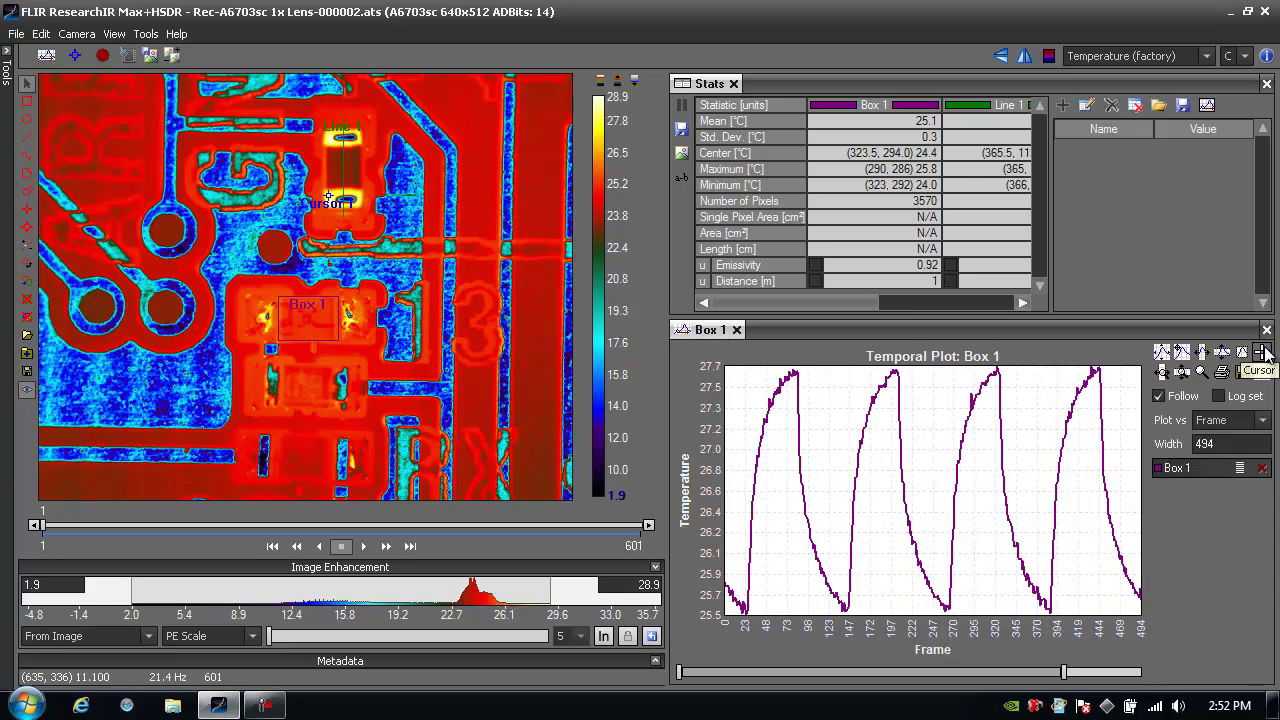
# - Open the plot's save dialog, review the bmp/csv types, keep Bitmap, and cancel without saving
pyautogui.click(1240, 376)
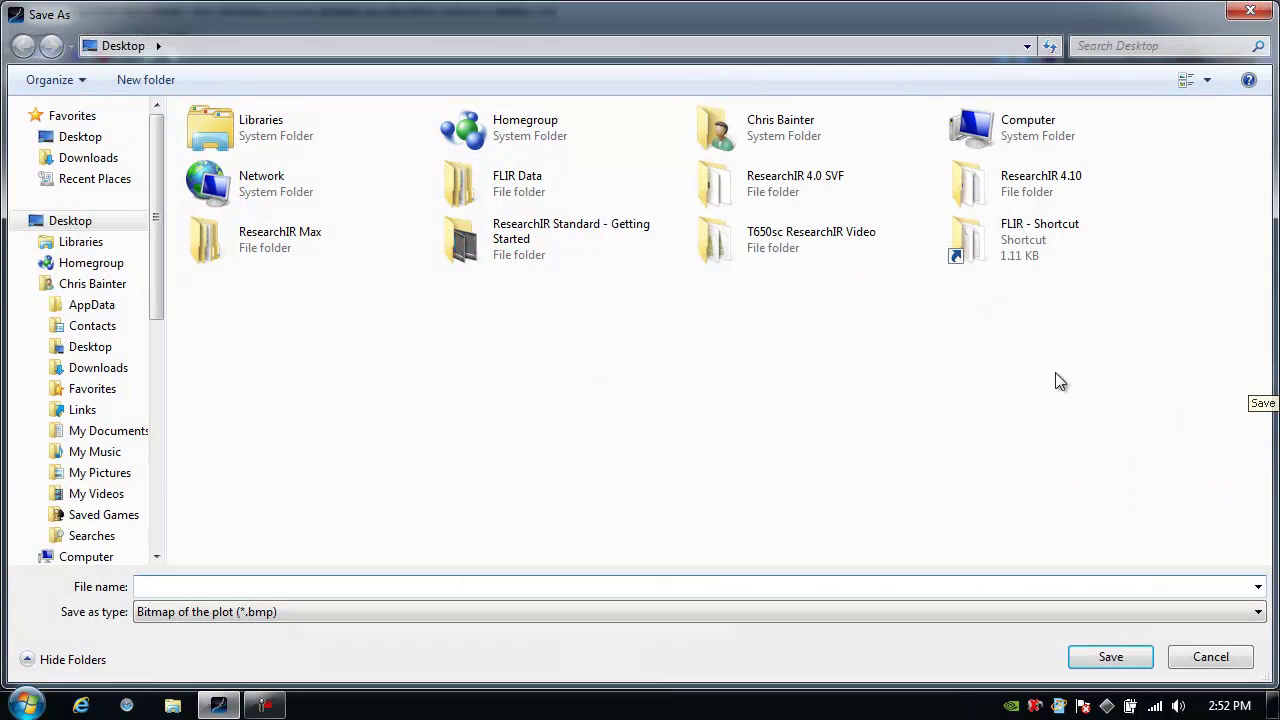
pyautogui.click(449, 616)
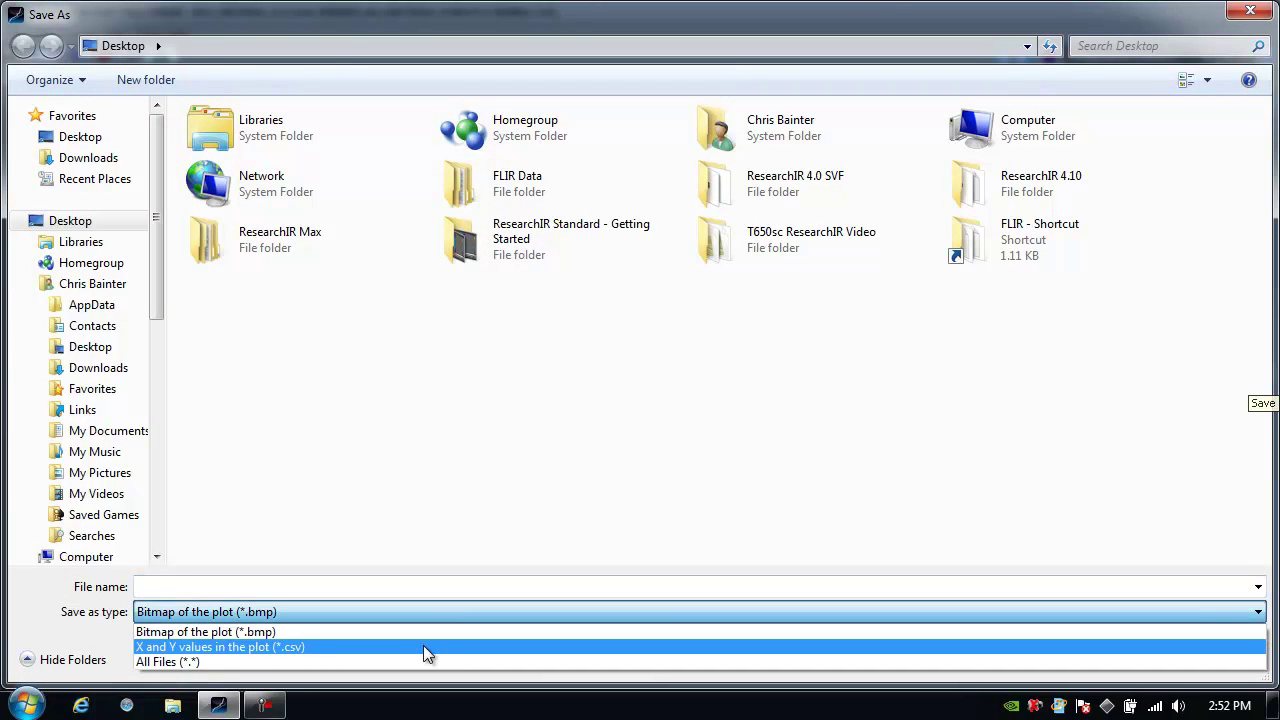
pyautogui.click(424, 635)
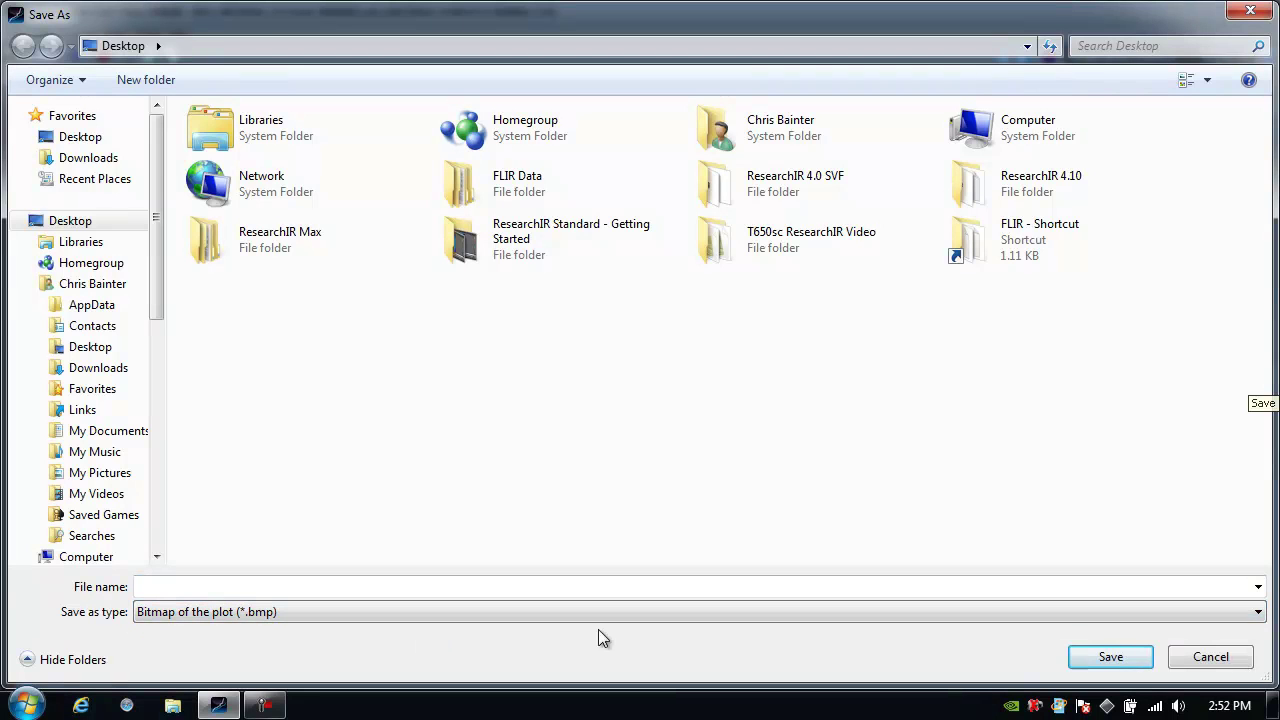
pyautogui.click(1218, 654)
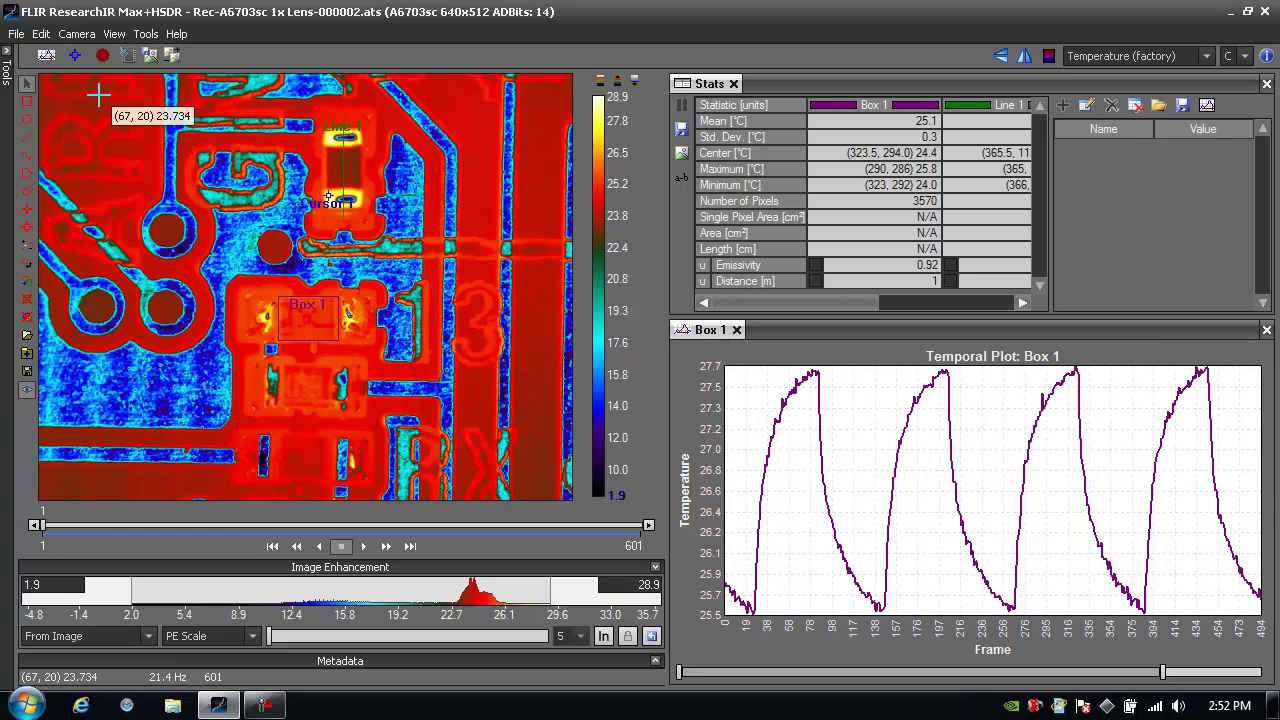
# - Open the recording's Export dialog and browse the available export formats
pyautogui.click(15, 35)
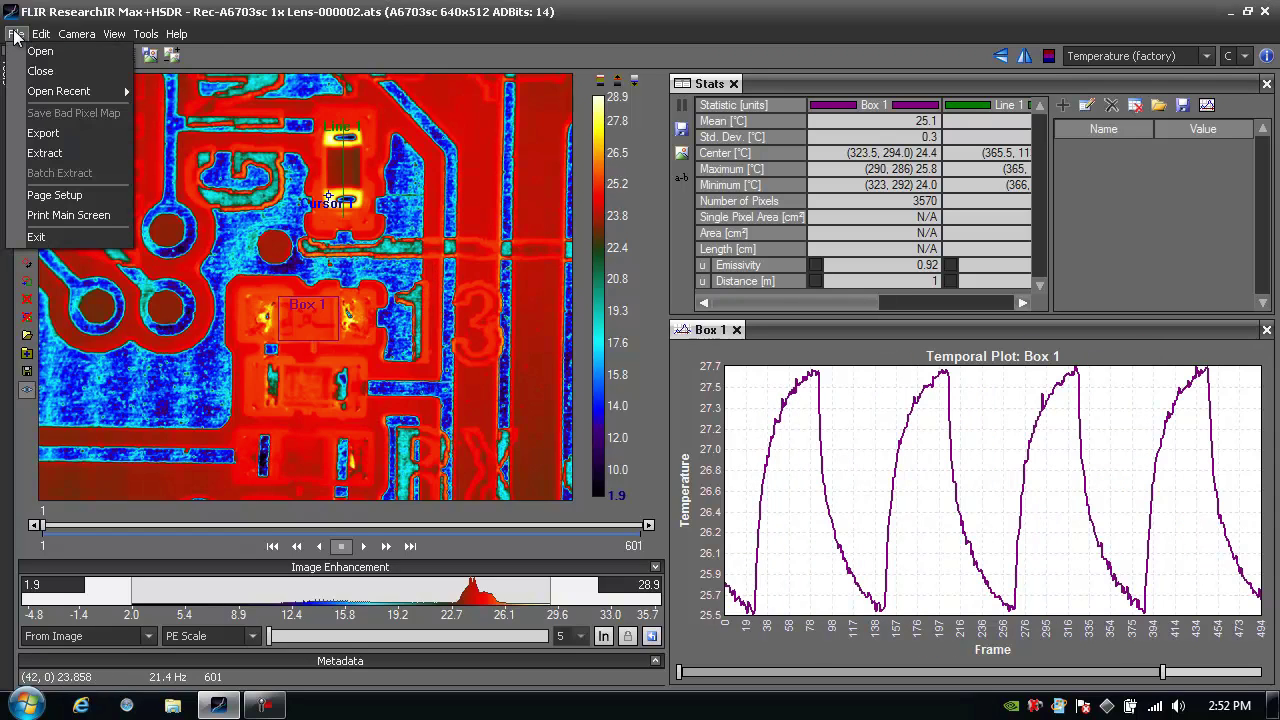
pyautogui.click(34, 133)
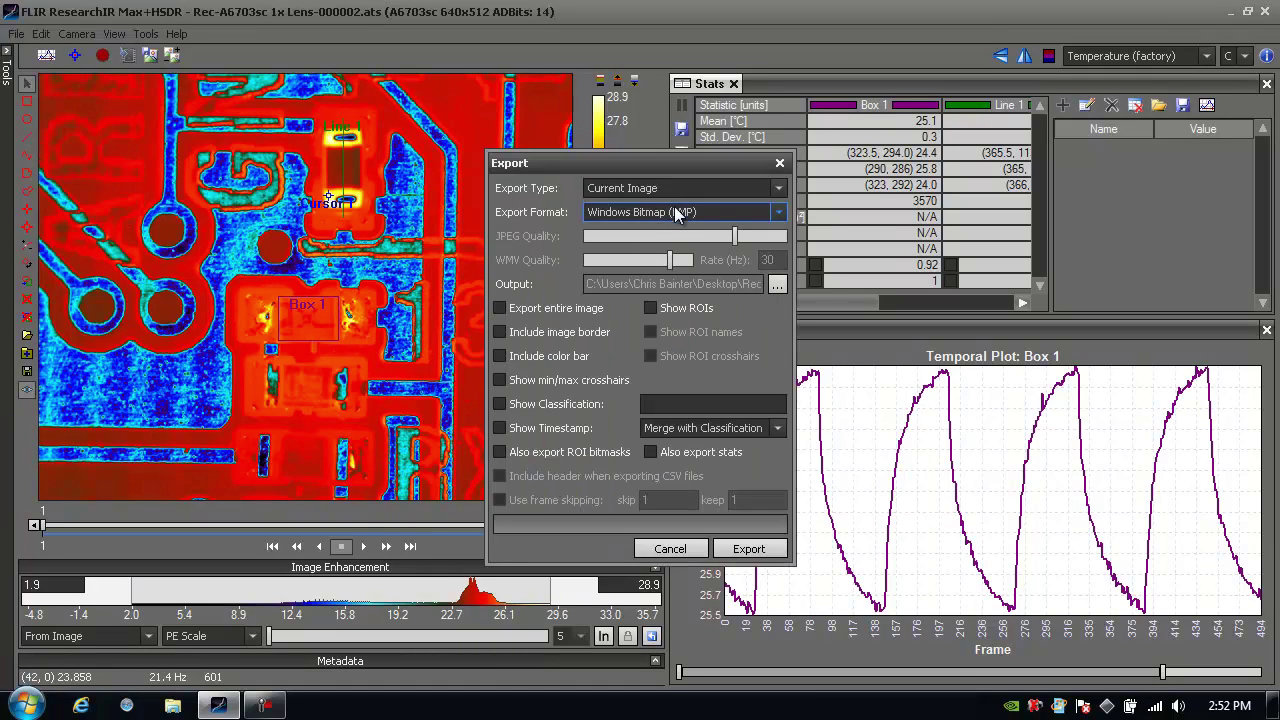
pyautogui.click(677, 212)
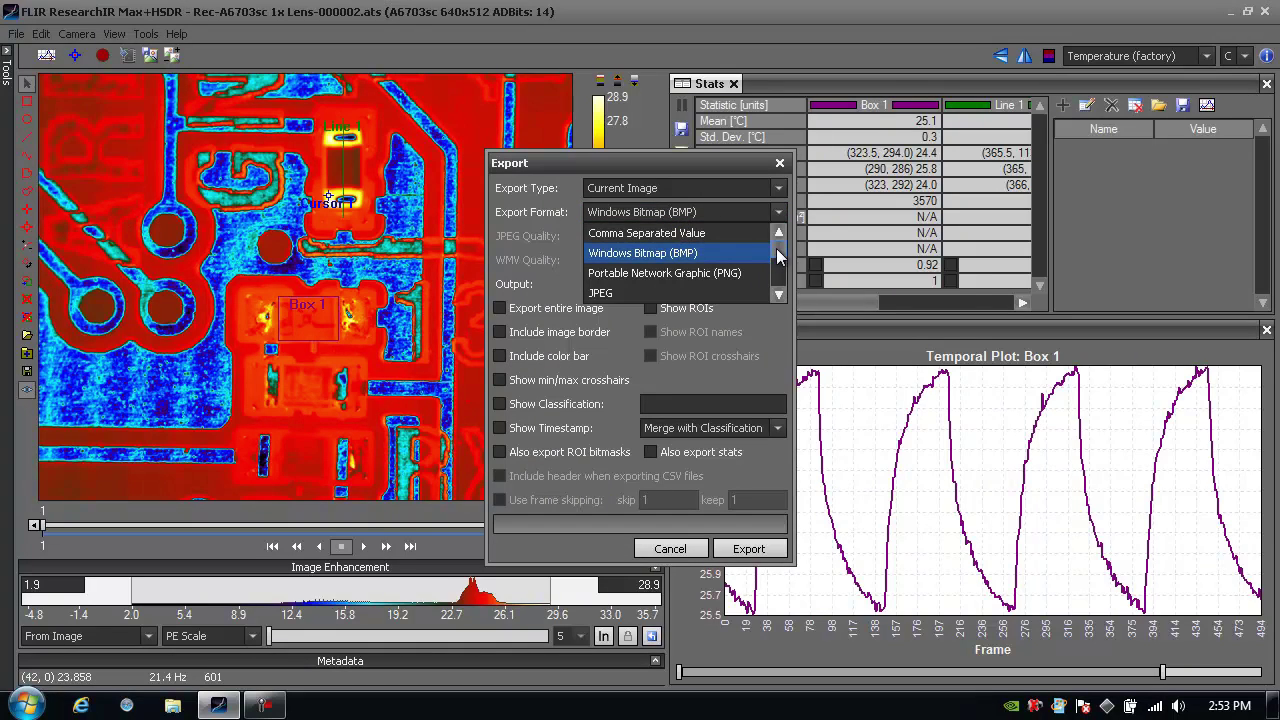
pyautogui.scroll(-1, 775, 262)
pyautogui.moveTo(773, 261); pyautogui.dragTo(774, 285)
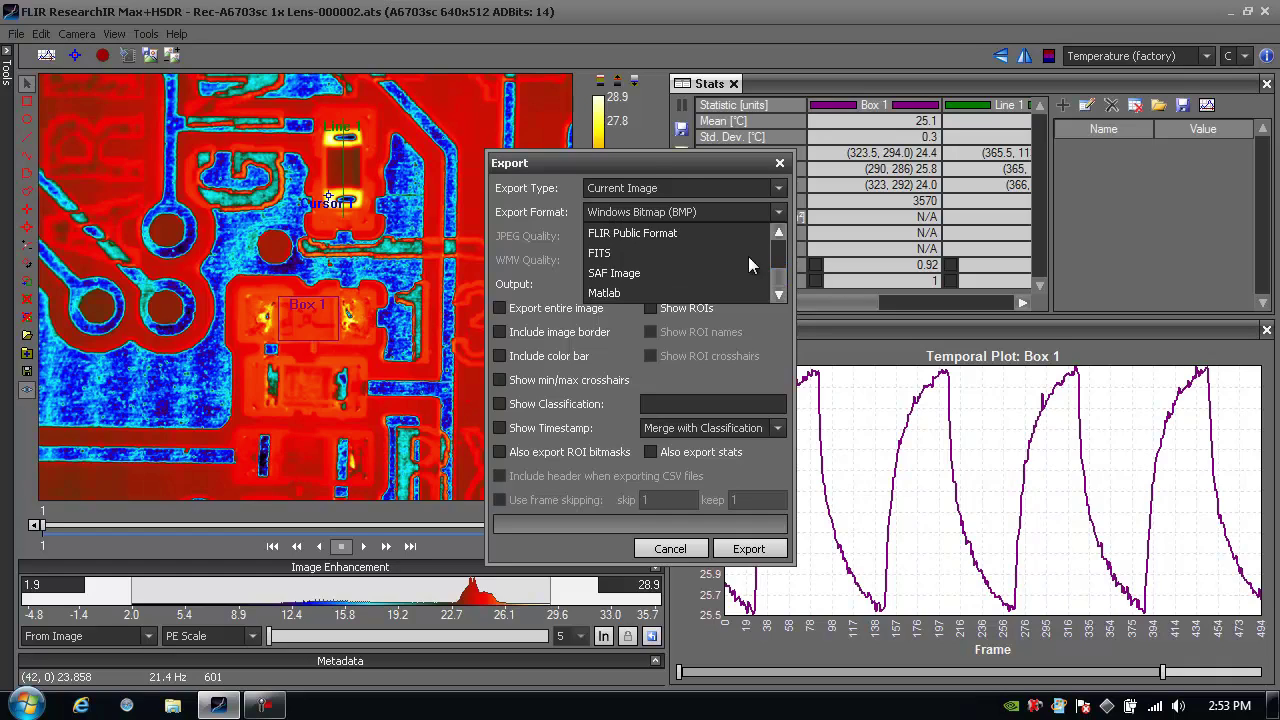
# - Set the export type to Movie in Windows Media Video (WMV) format
pyautogui.click(684, 184)
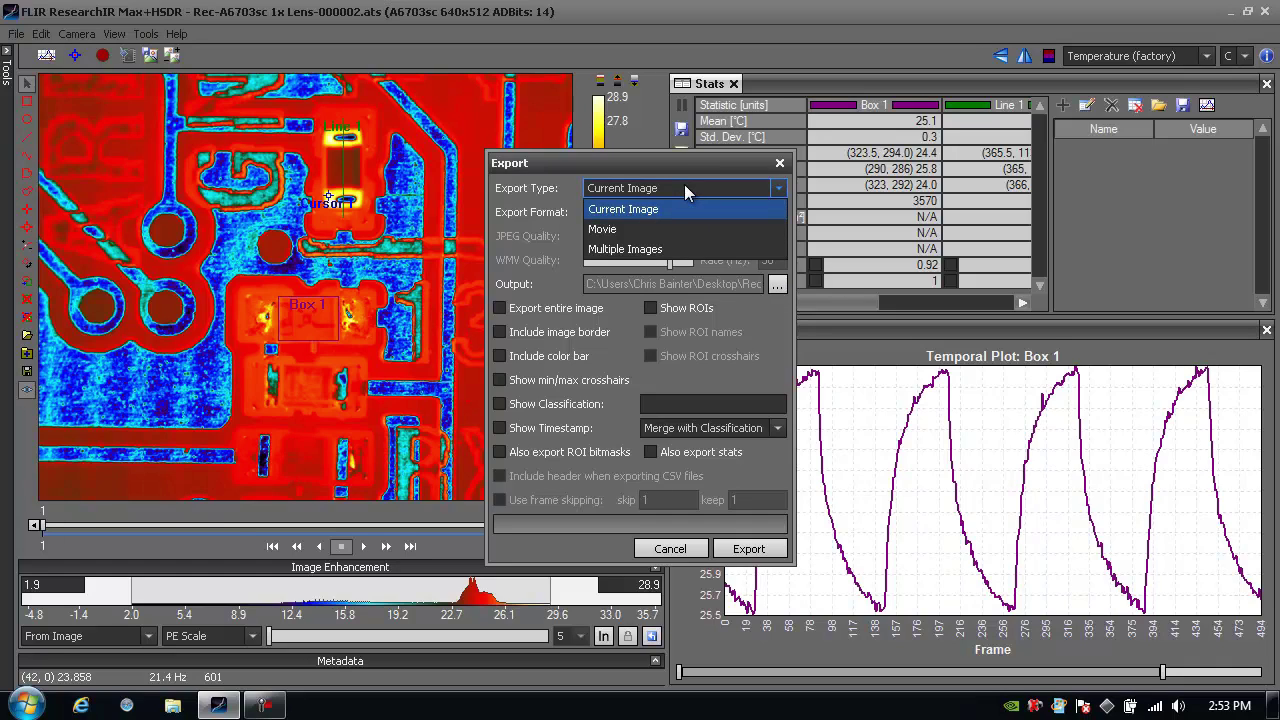
pyautogui.click(621, 249)
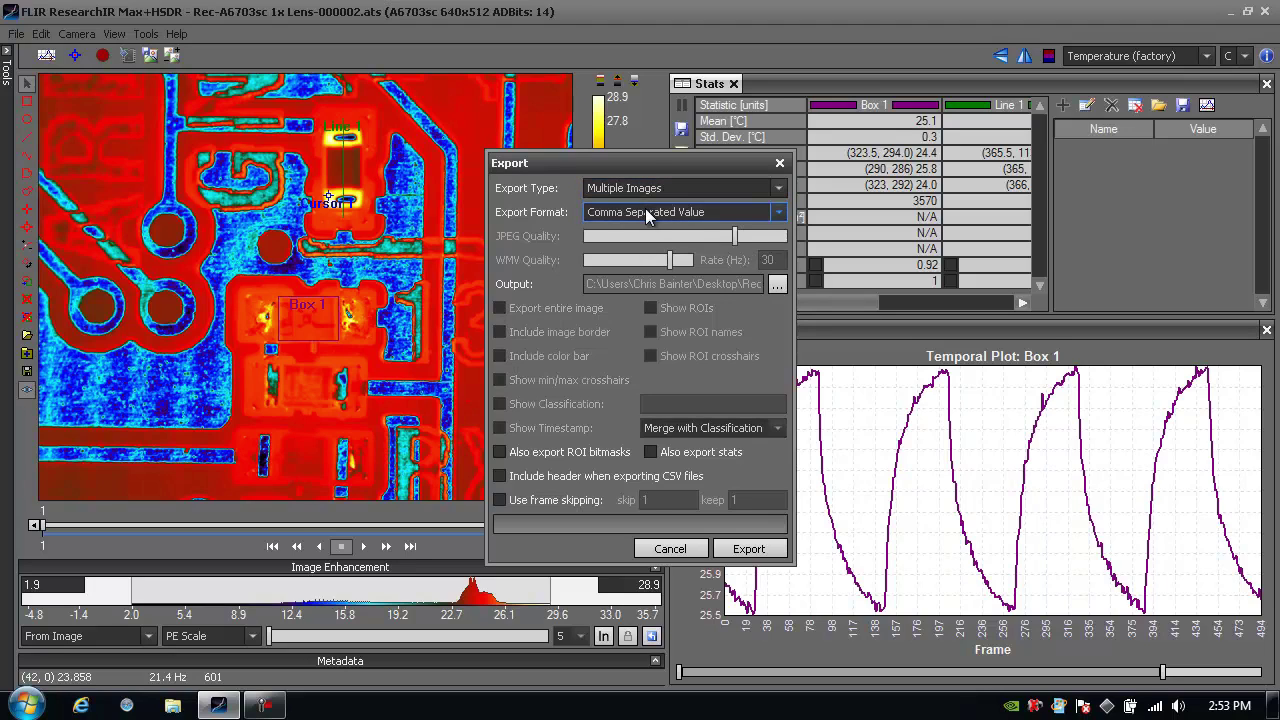
pyautogui.click(645, 210)
pyautogui.click(647, 188)
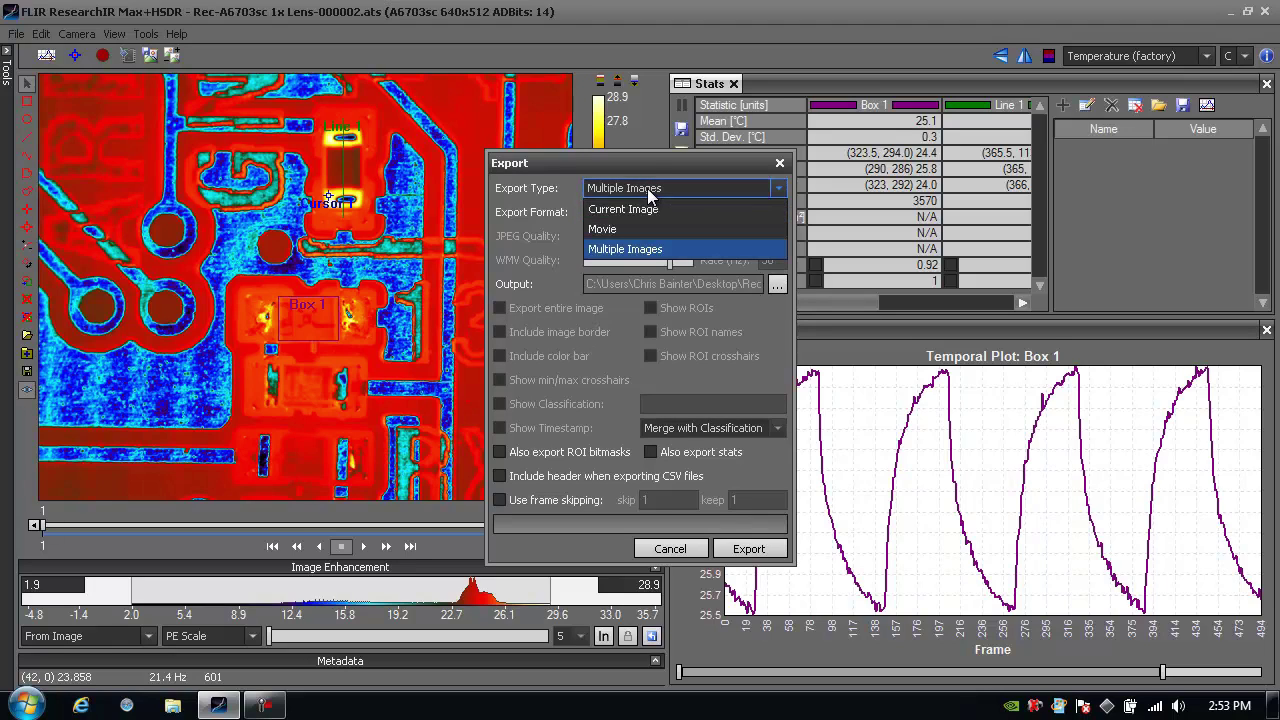
pyautogui.click(612, 229)
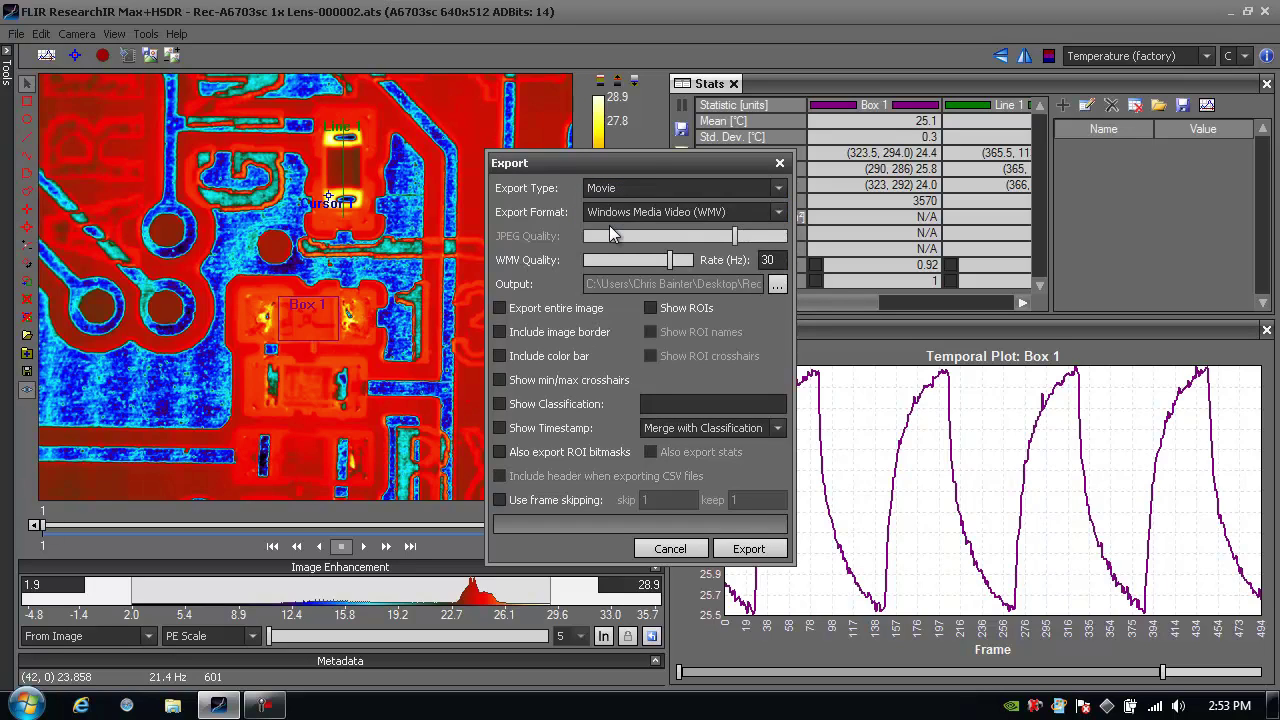
pyautogui.click(778, 214)
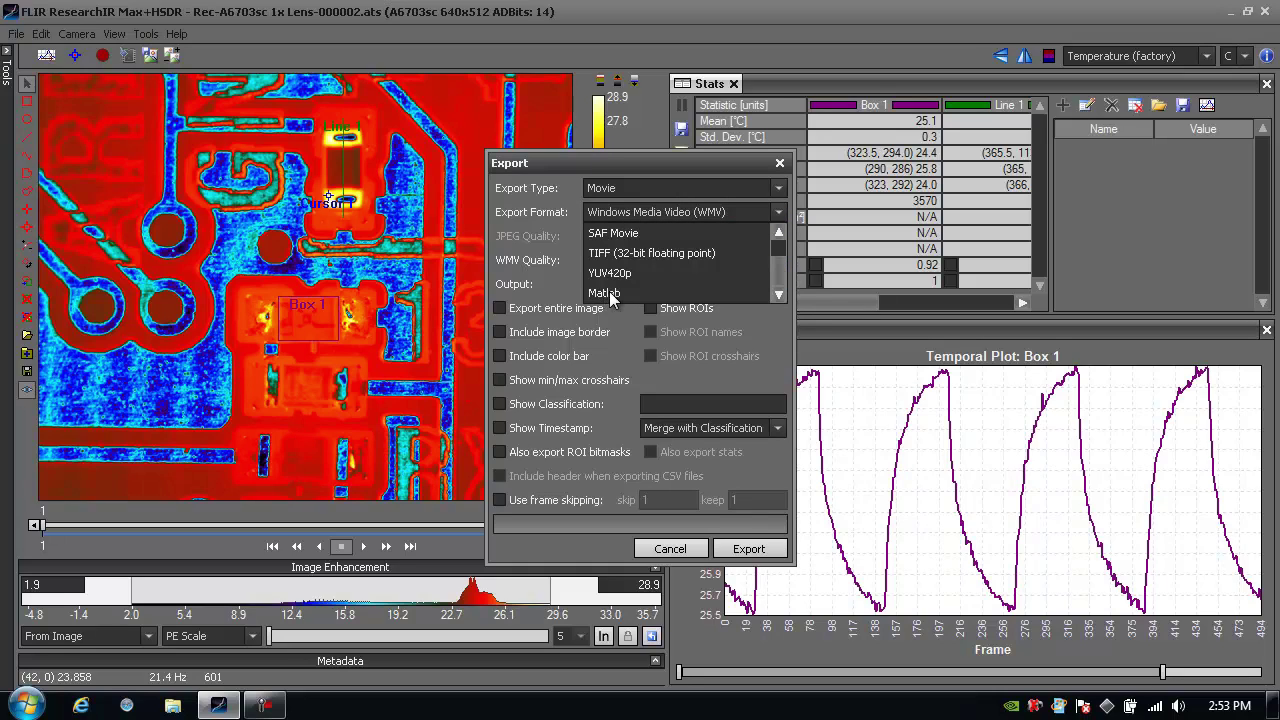
pyautogui.click(563, 272)
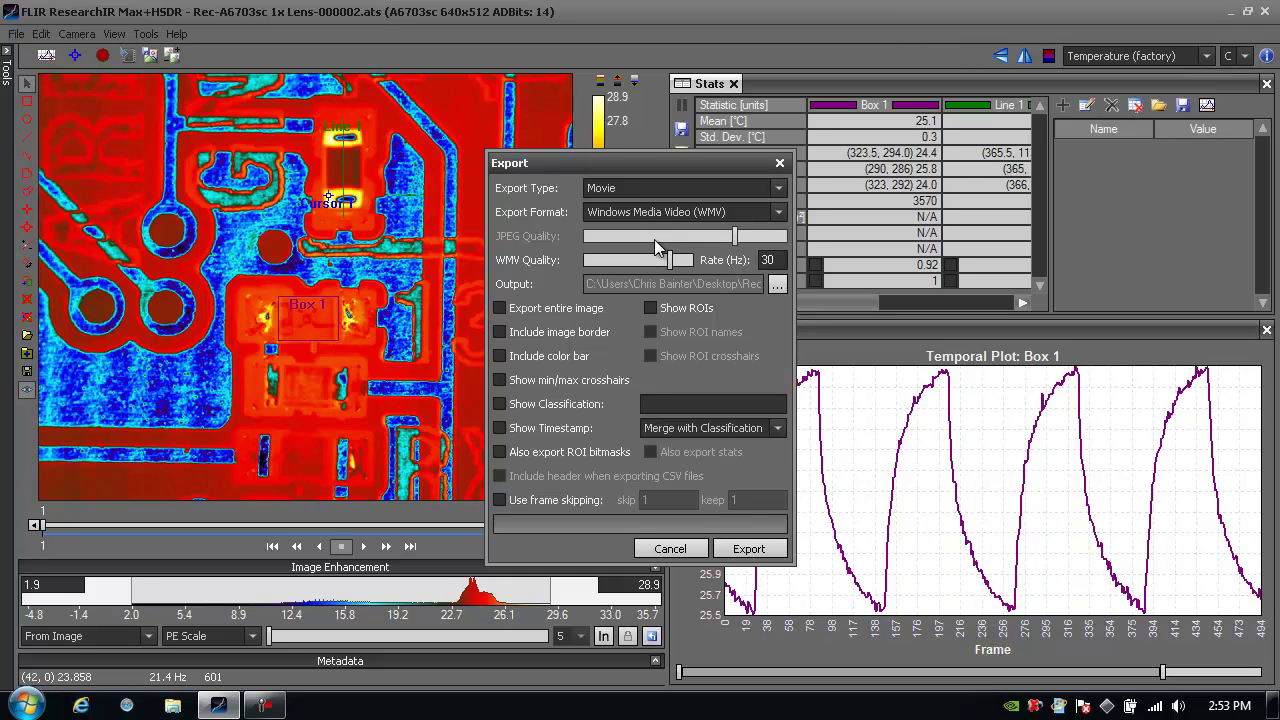
pyautogui.doubleClick(768, 260)
pyautogui.click(773, 260)
pyautogui.click(733, 286)
# - Toggle Show Classification on and back off, then cancel the export
pyautogui.click(500, 405)
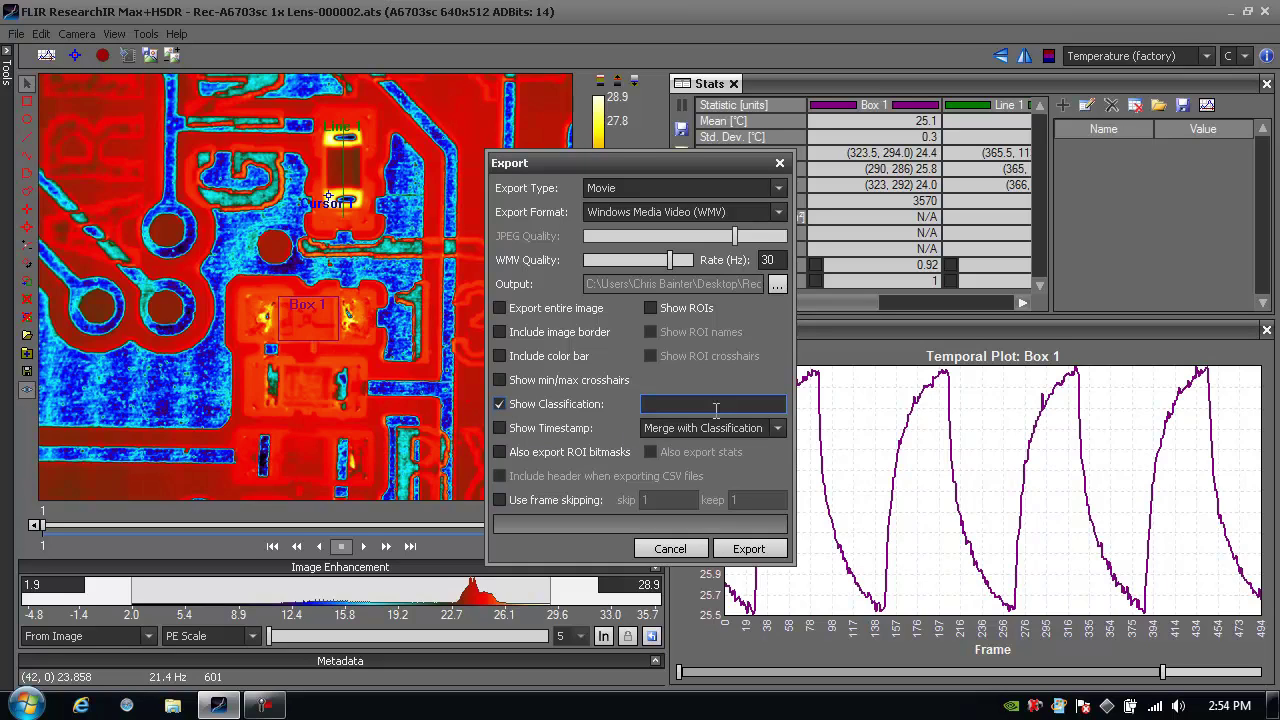
pyautogui.click(737, 401)
pyautogui.click(499, 404)
pyautogui.click(681, 547)
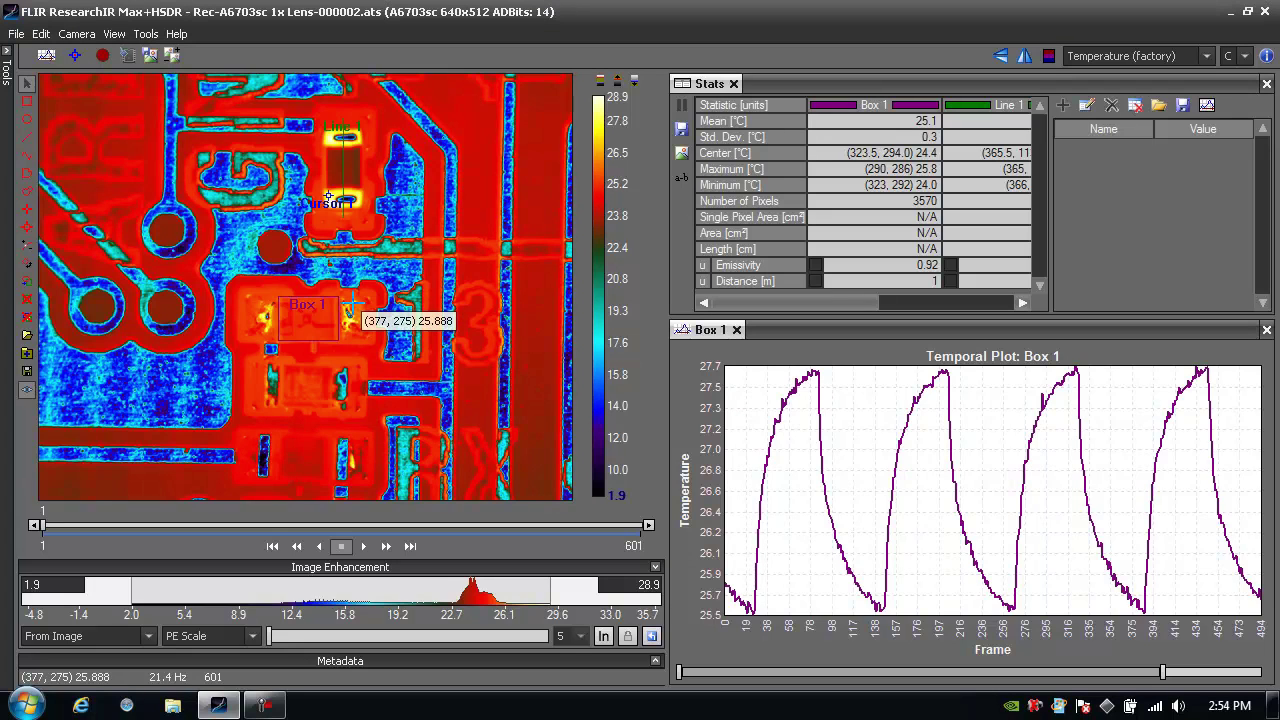
# - Make a self-viewing .exe of the A6703sc recording on the Desktop, then exit ResearchIR Max
pyautogui.click(146, 34)
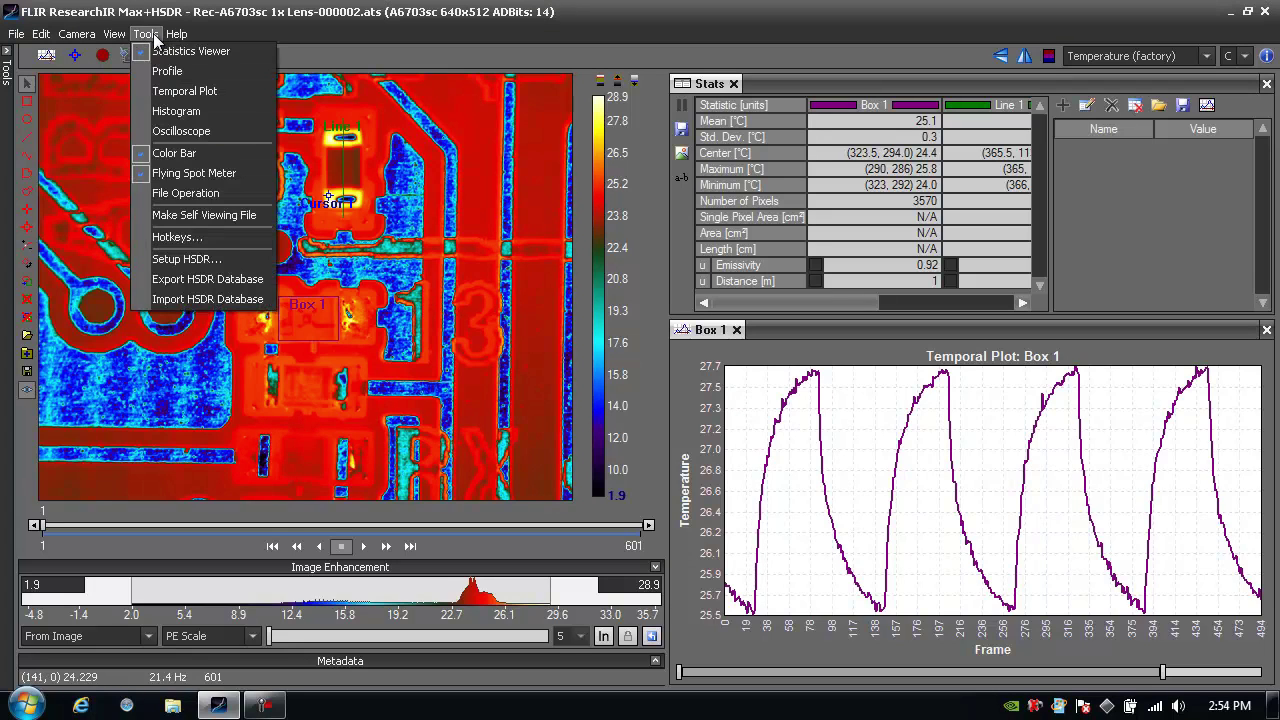
pyautogui.click(165, 216)
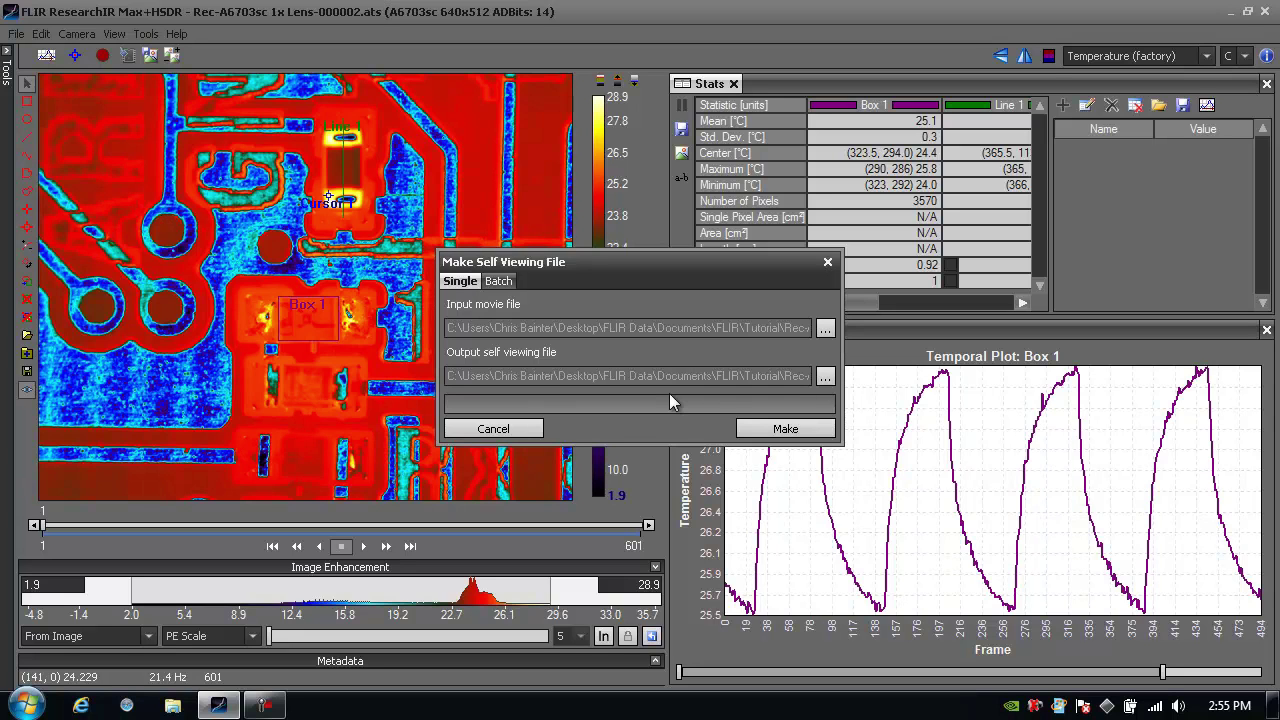
pyautogui.click(825, 377)
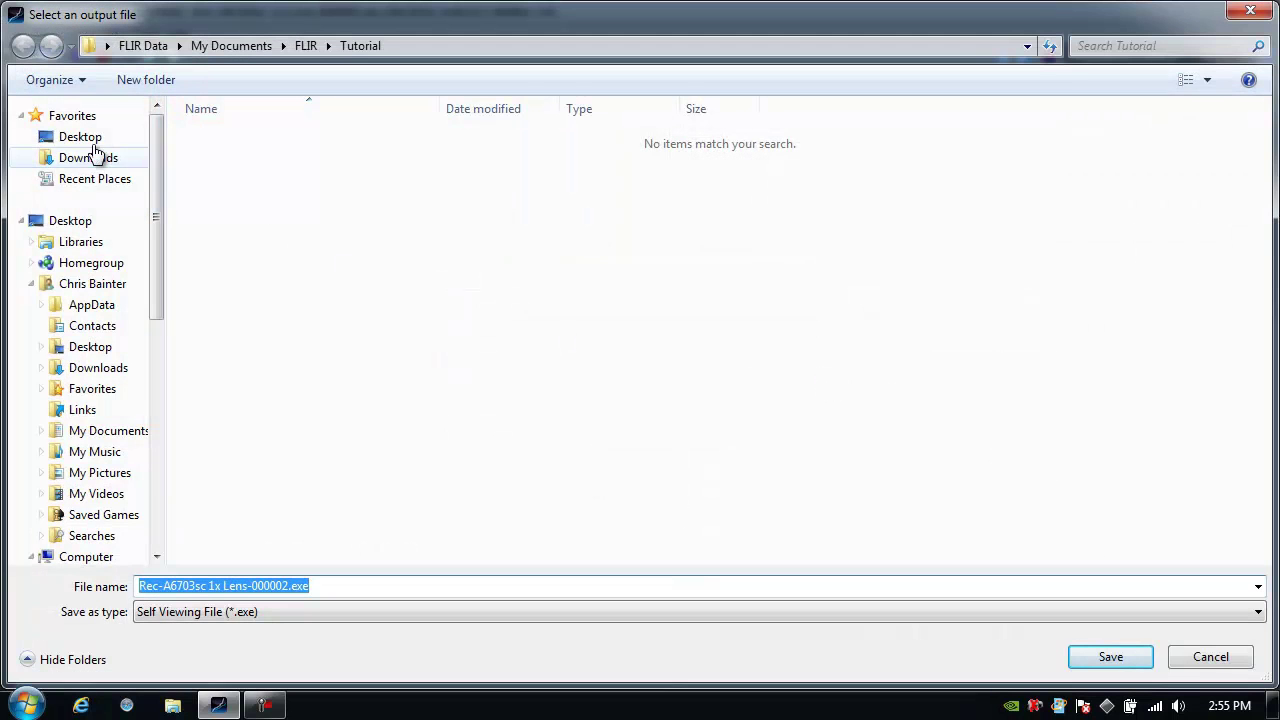
pyautogui.click(84, 136)
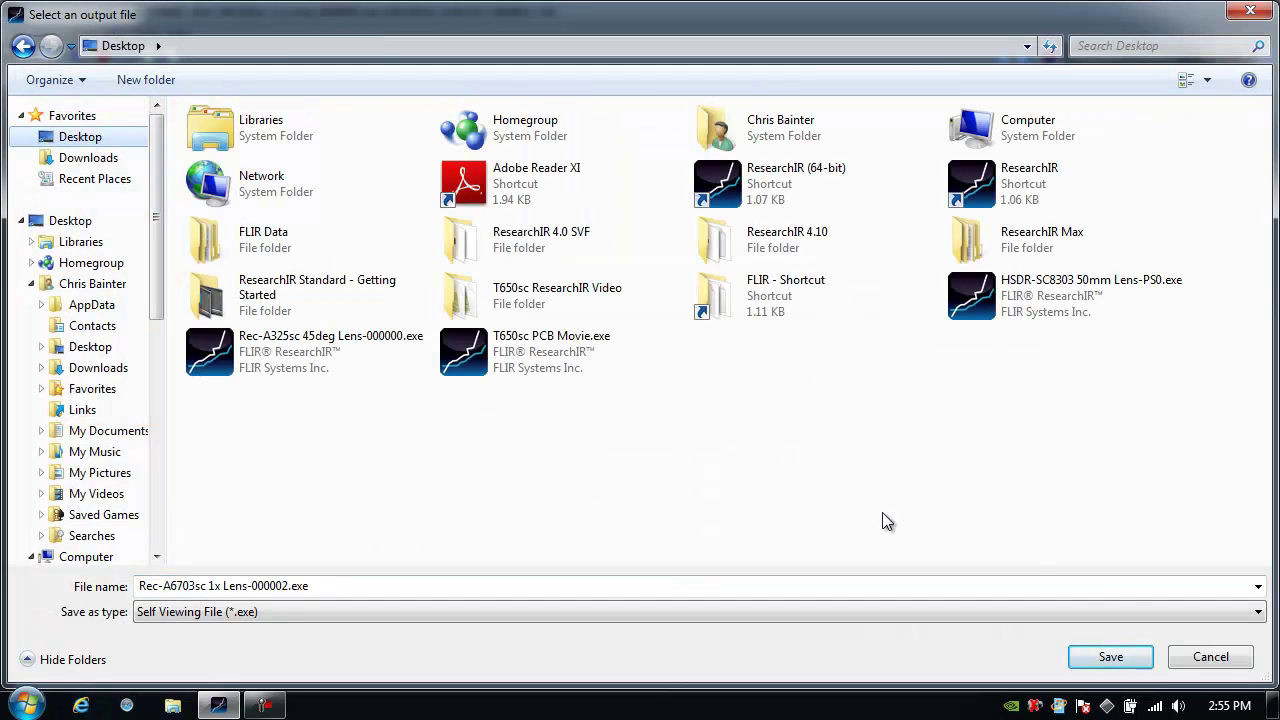
pyautogui.click(1127, 655)
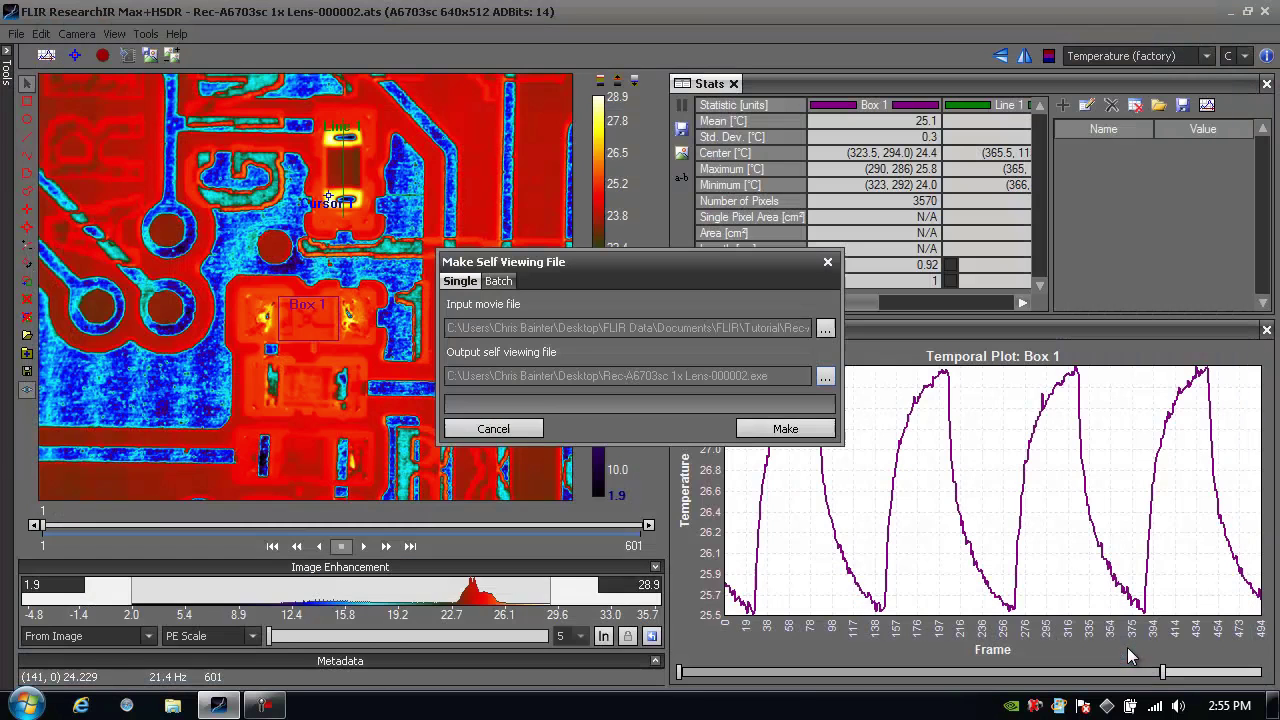
pyautogui.click(829, 438)
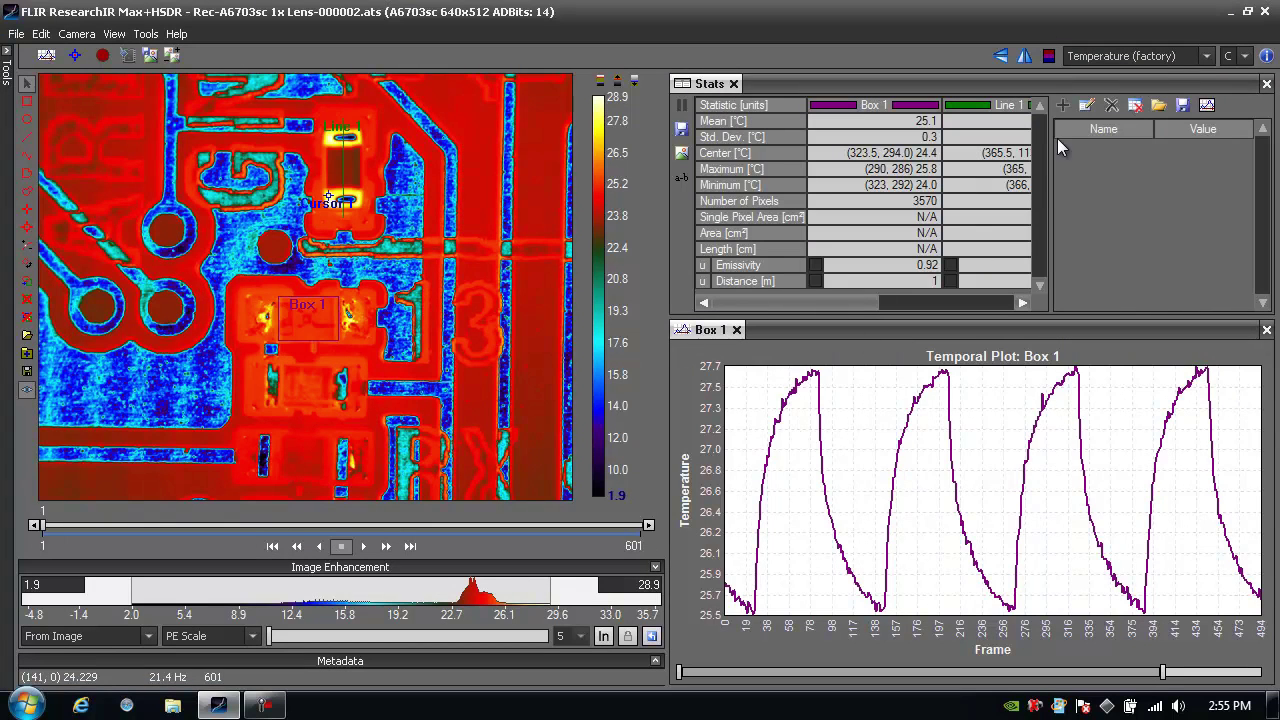
pyautogui.click(1268, 14)
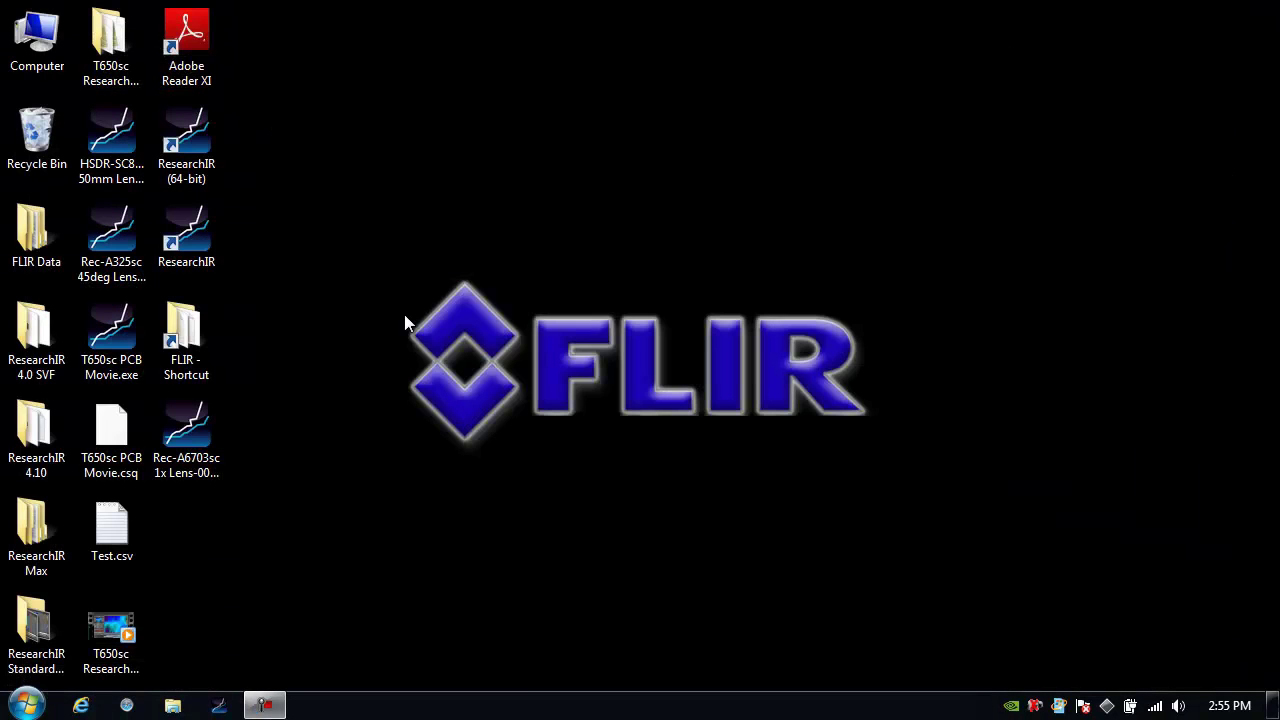
# - Launch the self-viewing .exe maximised, apply the 1234 palette, and pause at frame 159
pyautogui.doubleClick(198, 437)
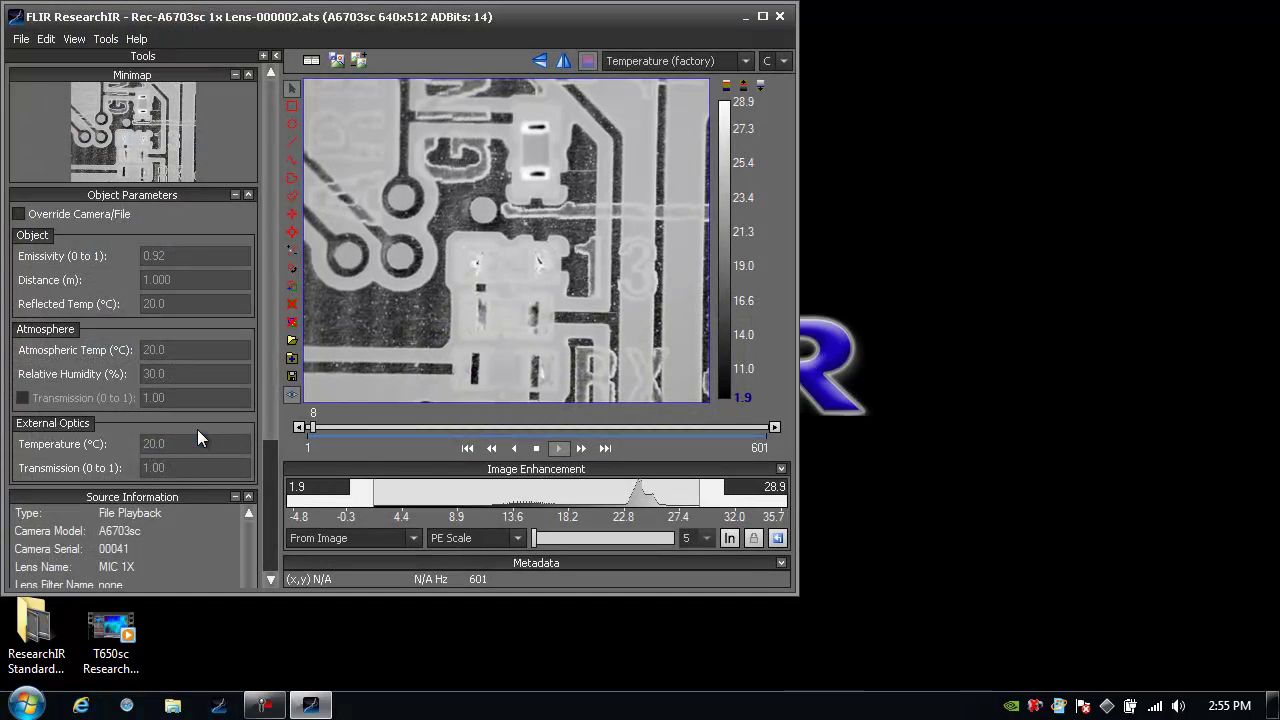
pyautogui.click(763, 14)
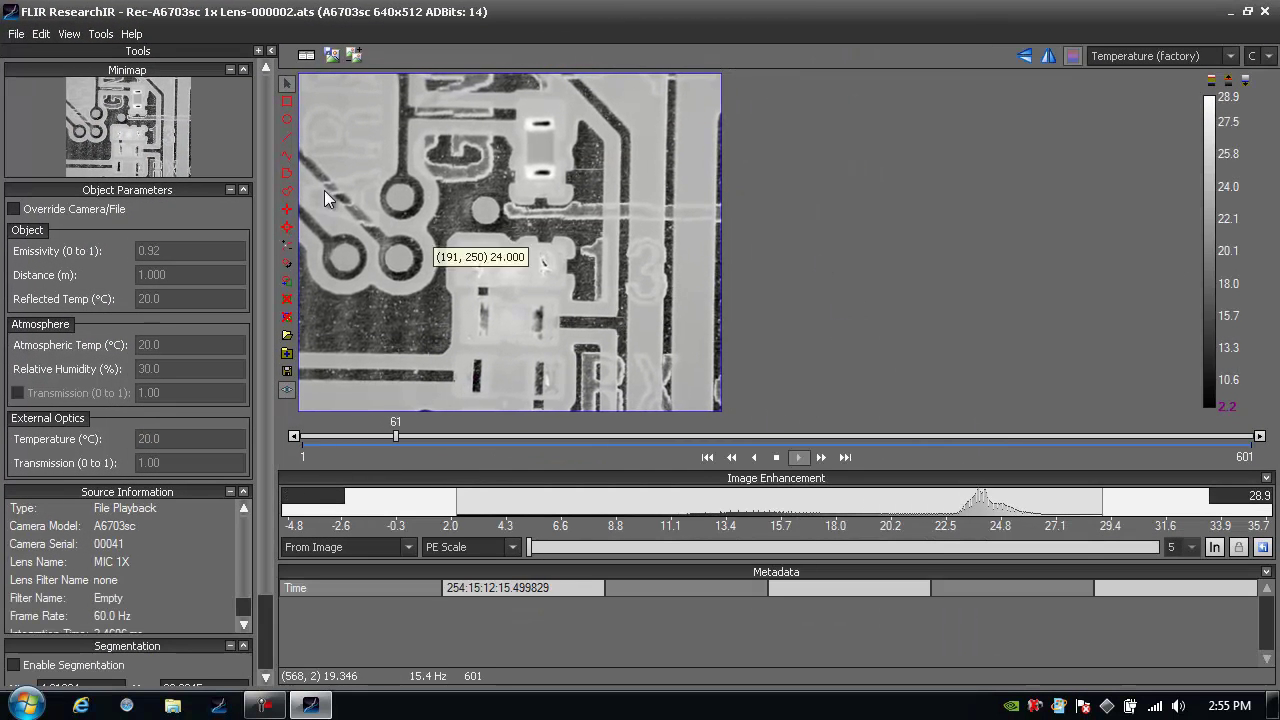
pyautogui.click(68, 33)
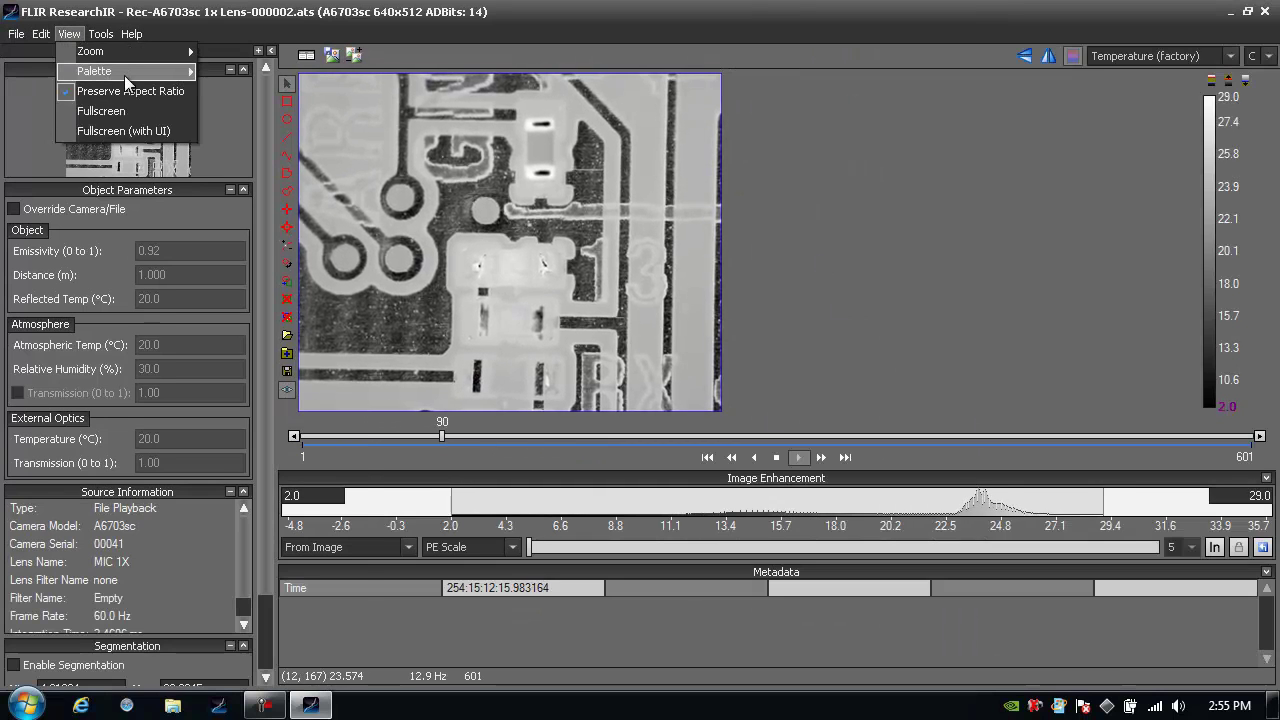
pyautogui.moveTo(138, 75)
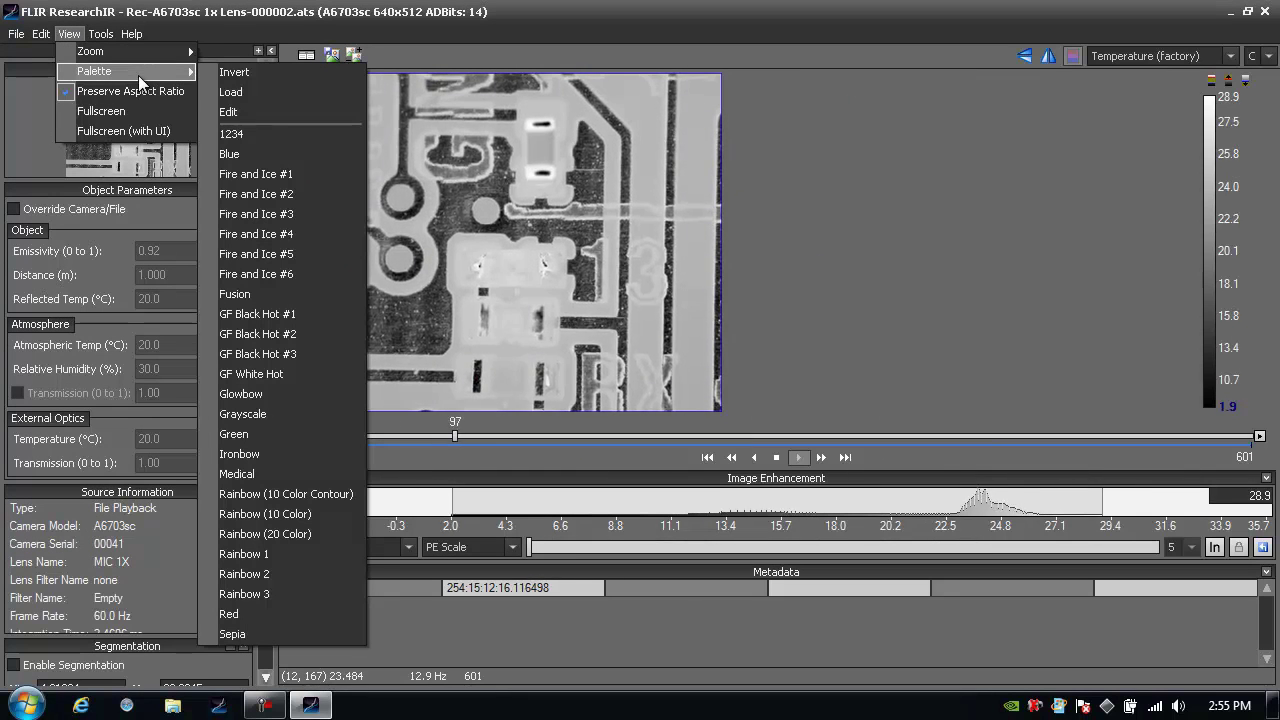
pyautogui.click(243, 134)
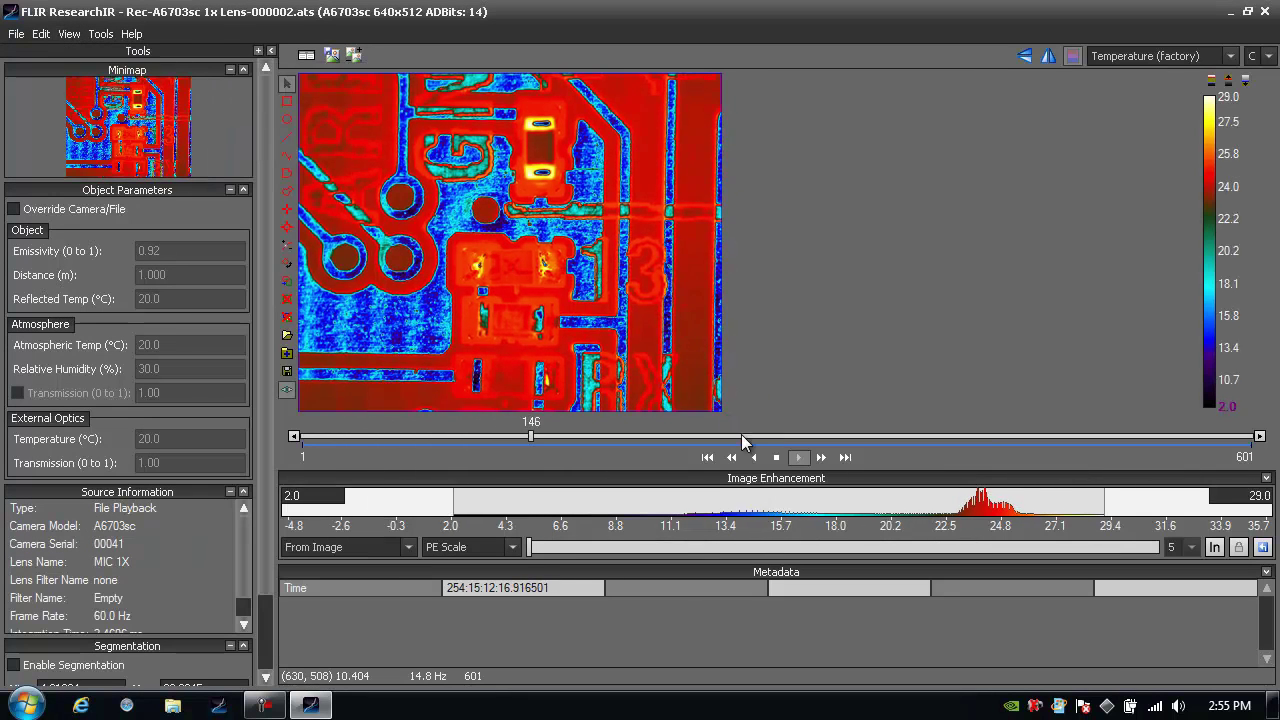
pyautogui.click(774, 459)
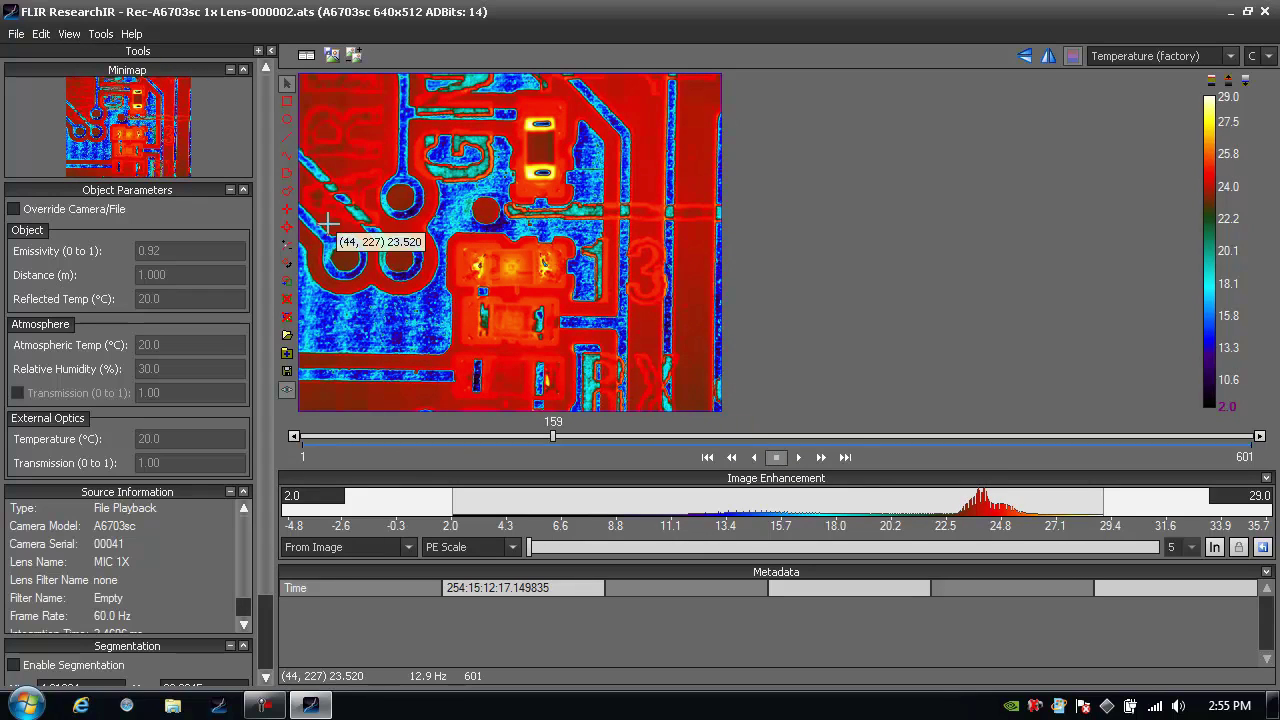
pyautogui.click(287, 101)
# - Draw Box 1 over the hot component and dock its Statistics Viewer and Temporal Plot
pyautogui.moveTo(450, 220); pyautogui.dragTo(557, 301)
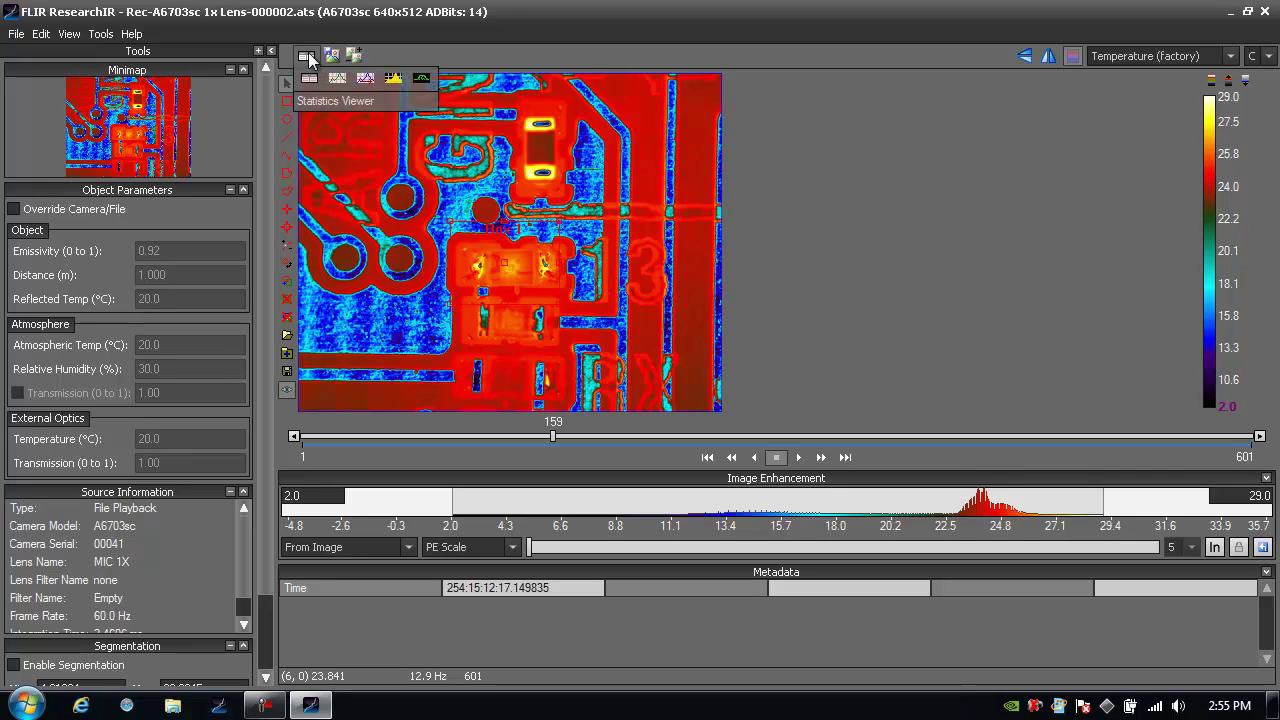
pyautogui.moveTo(308, 57); pyautogui.dragTo(805, 380)
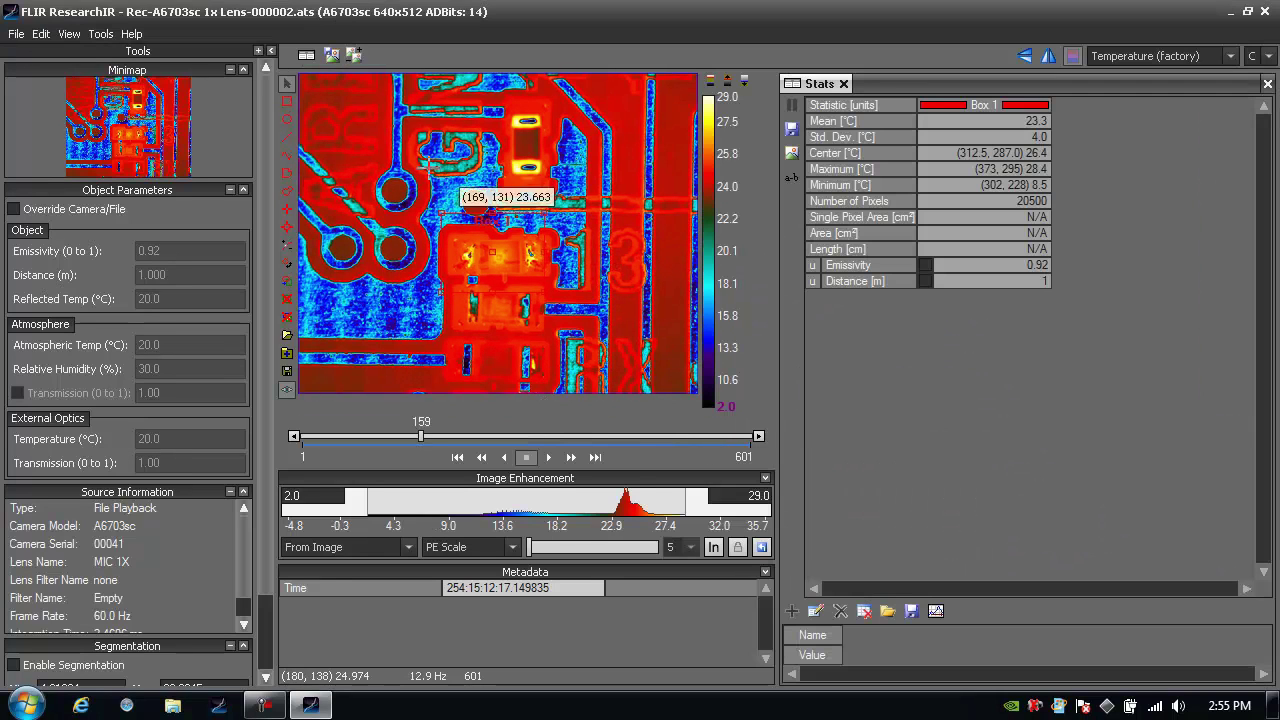
pyautogui.moveTo(353, 56); pyautogui.dragTo(1025, 411)
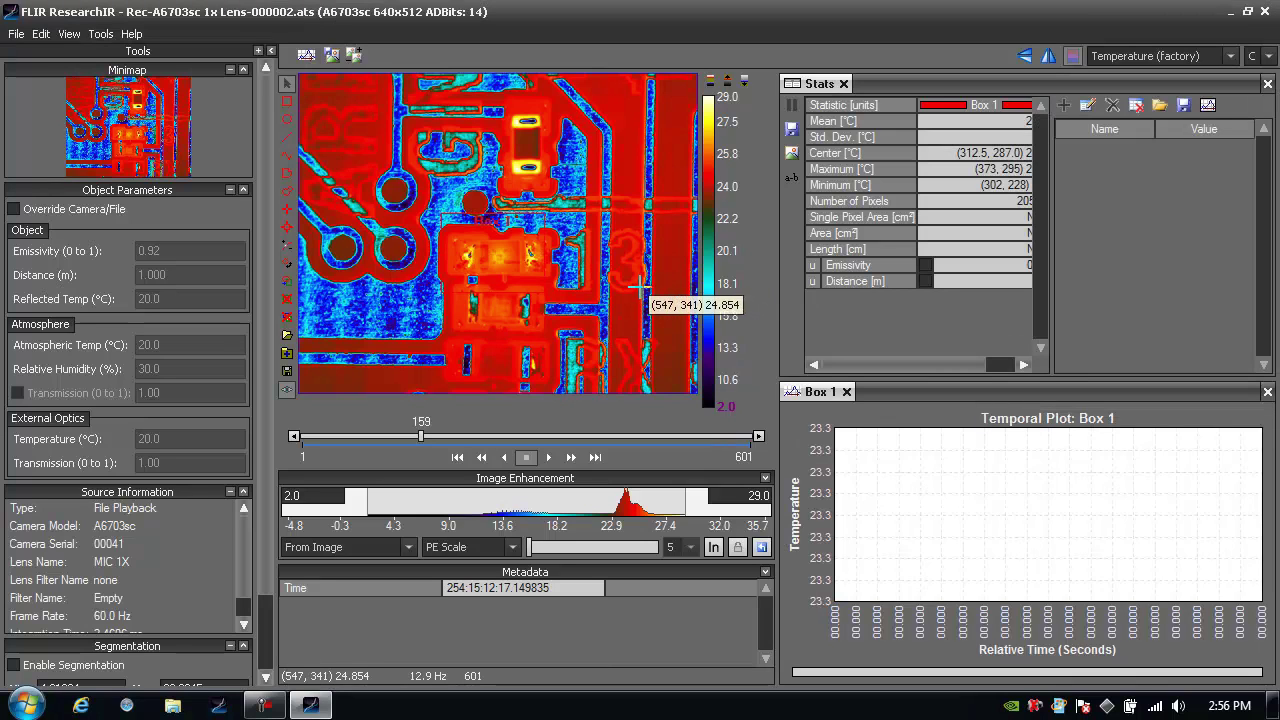
# - Dock an image Histogram, hide the Tools panel, and play the recording to frame 383
pyautogui.click(306, 55)
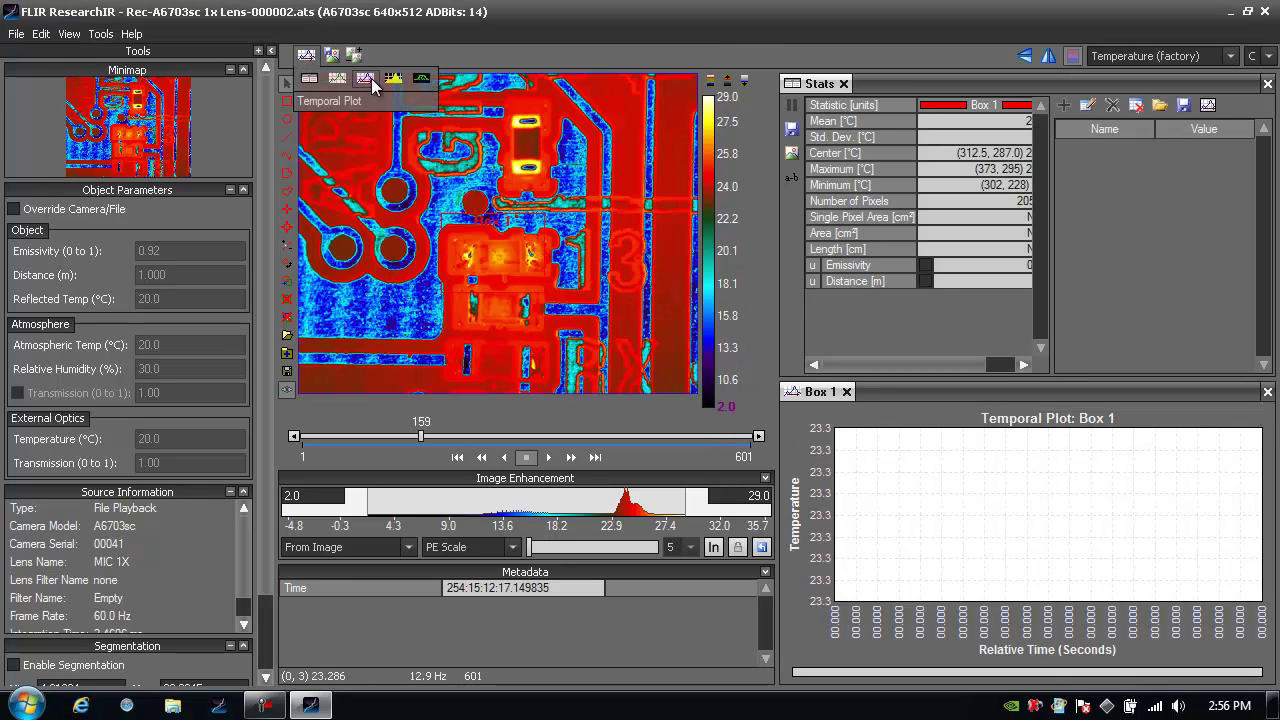
pyautogui.moveTo(392, 84); pyautogui.dragTo(1025, 563)
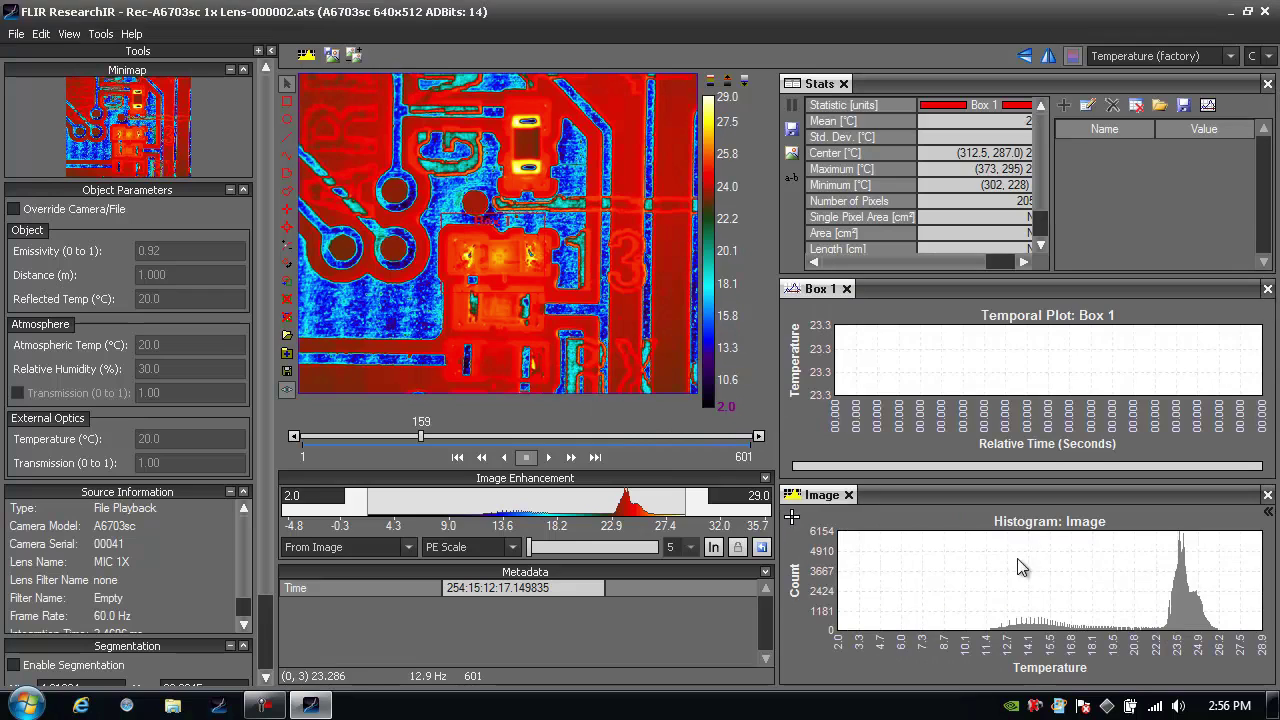
pyautogui.click(271, 51)
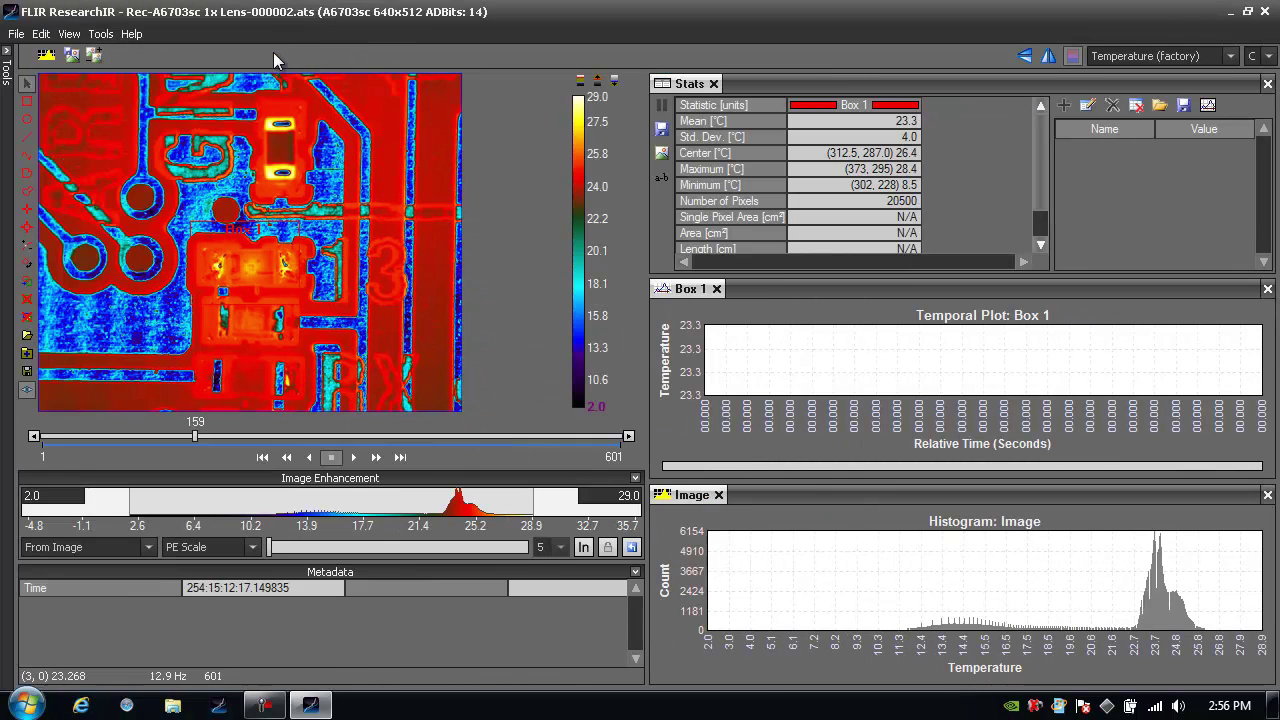
pyautogui.click(356, 457)
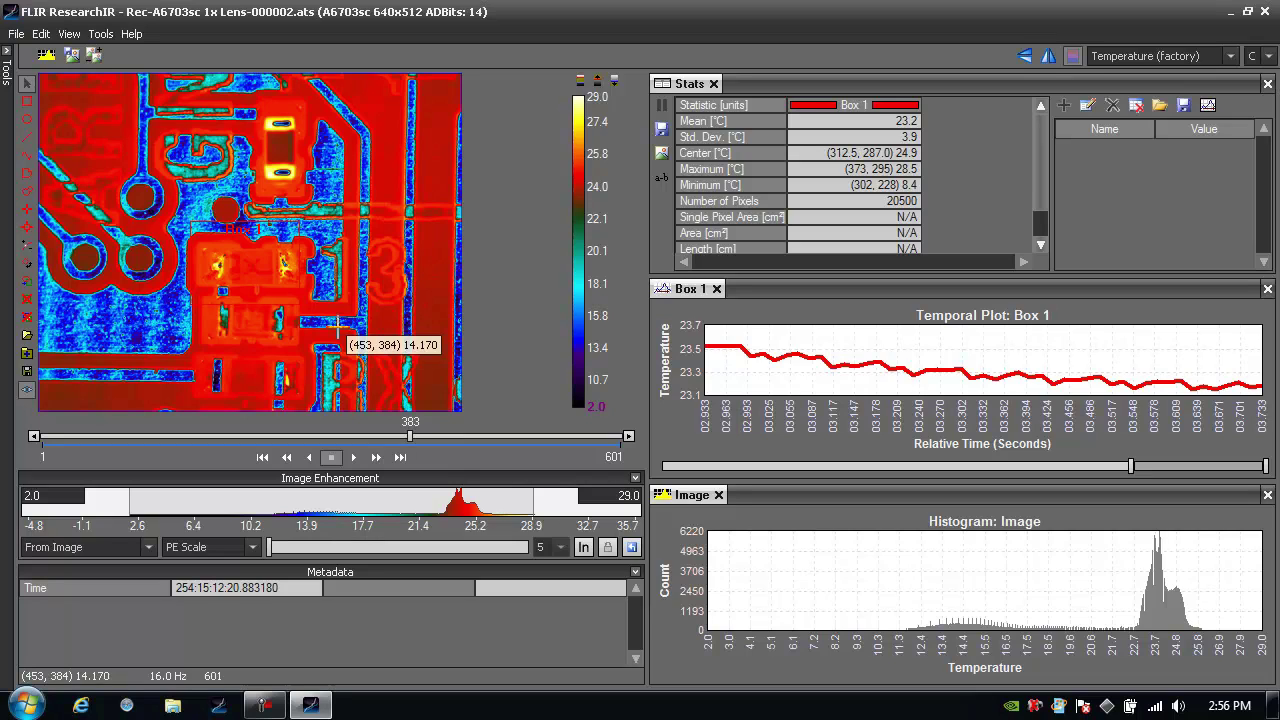
pyautogui.click(16, 34)
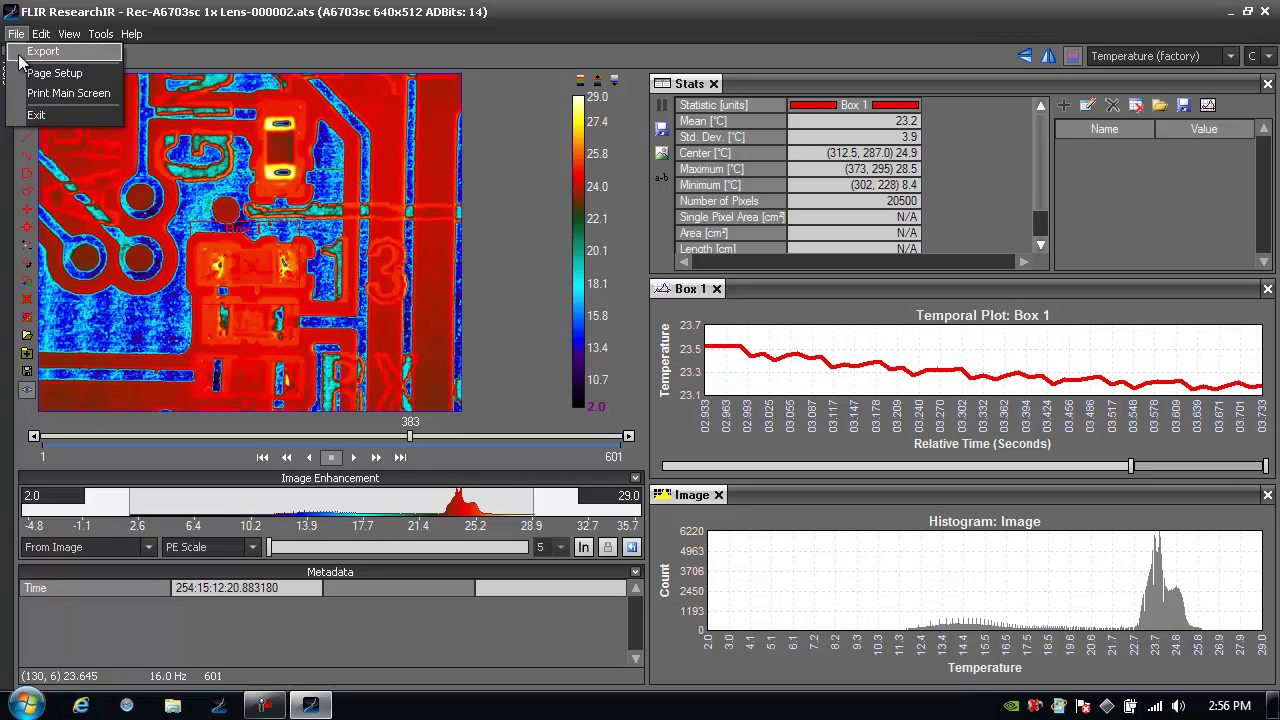
pyautogui.click(22, 52)
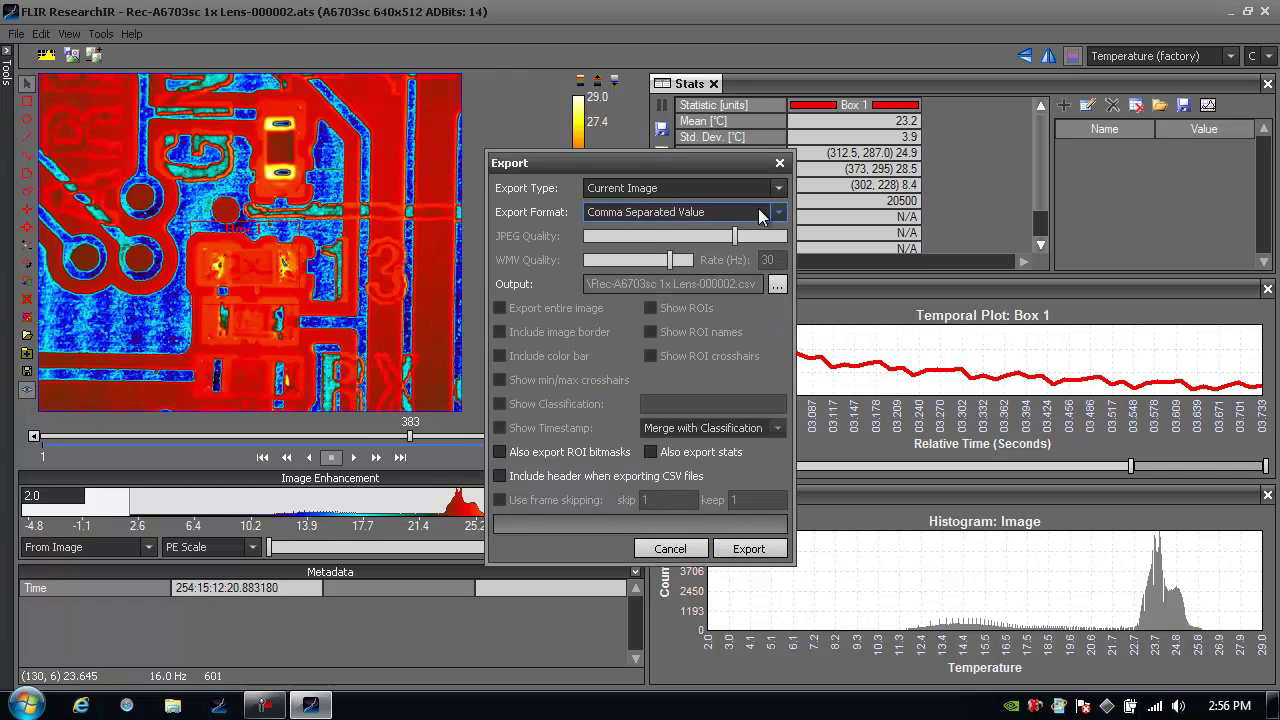
pyautogui.click(779, 213)
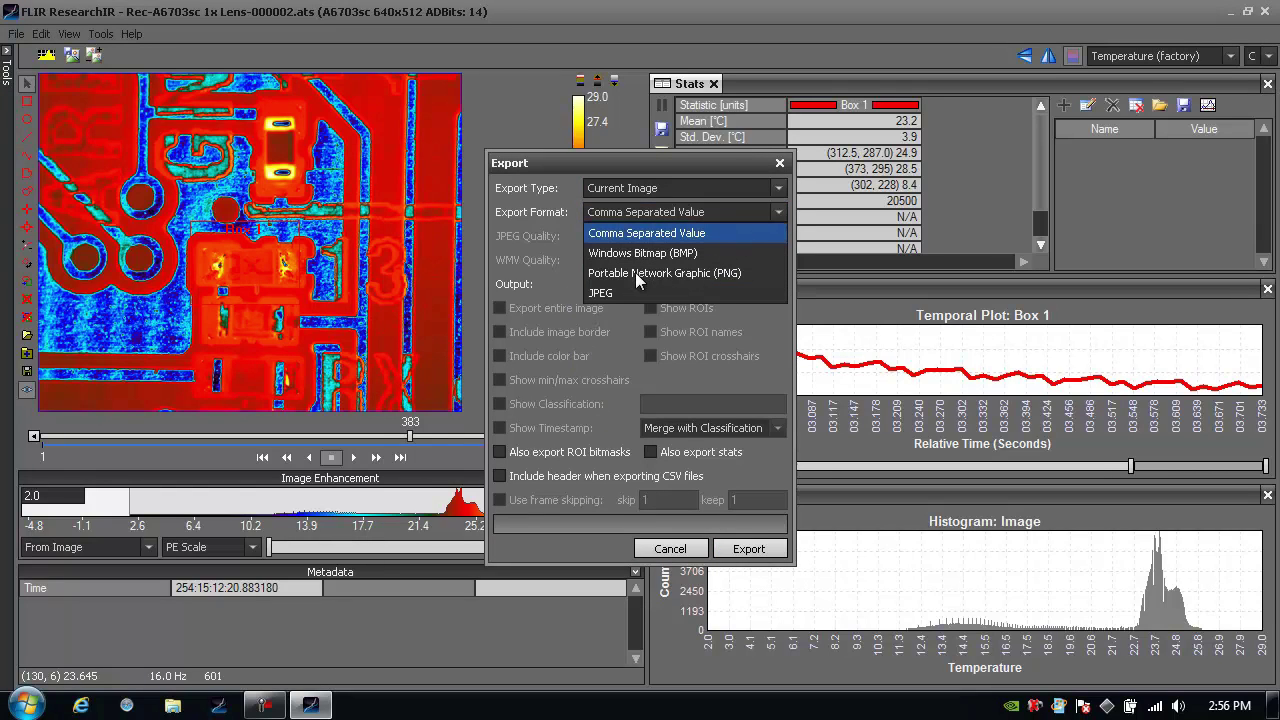
pyautogui.click(686, 548)
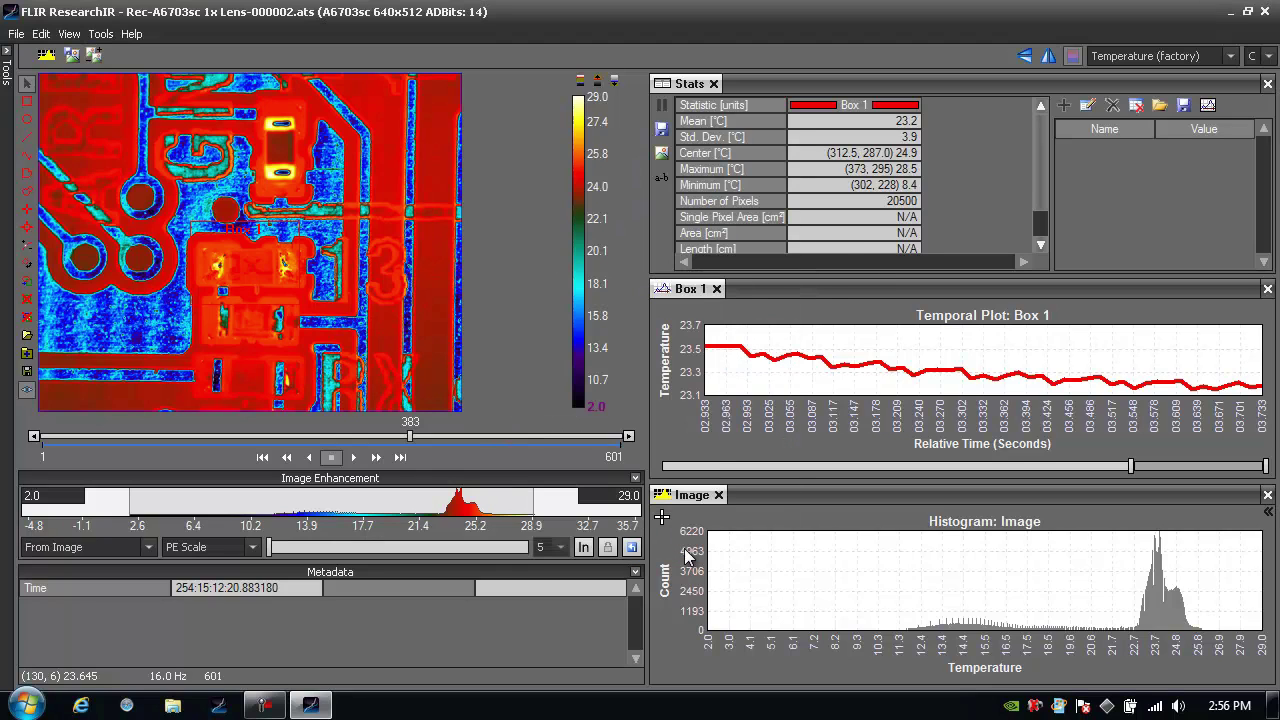